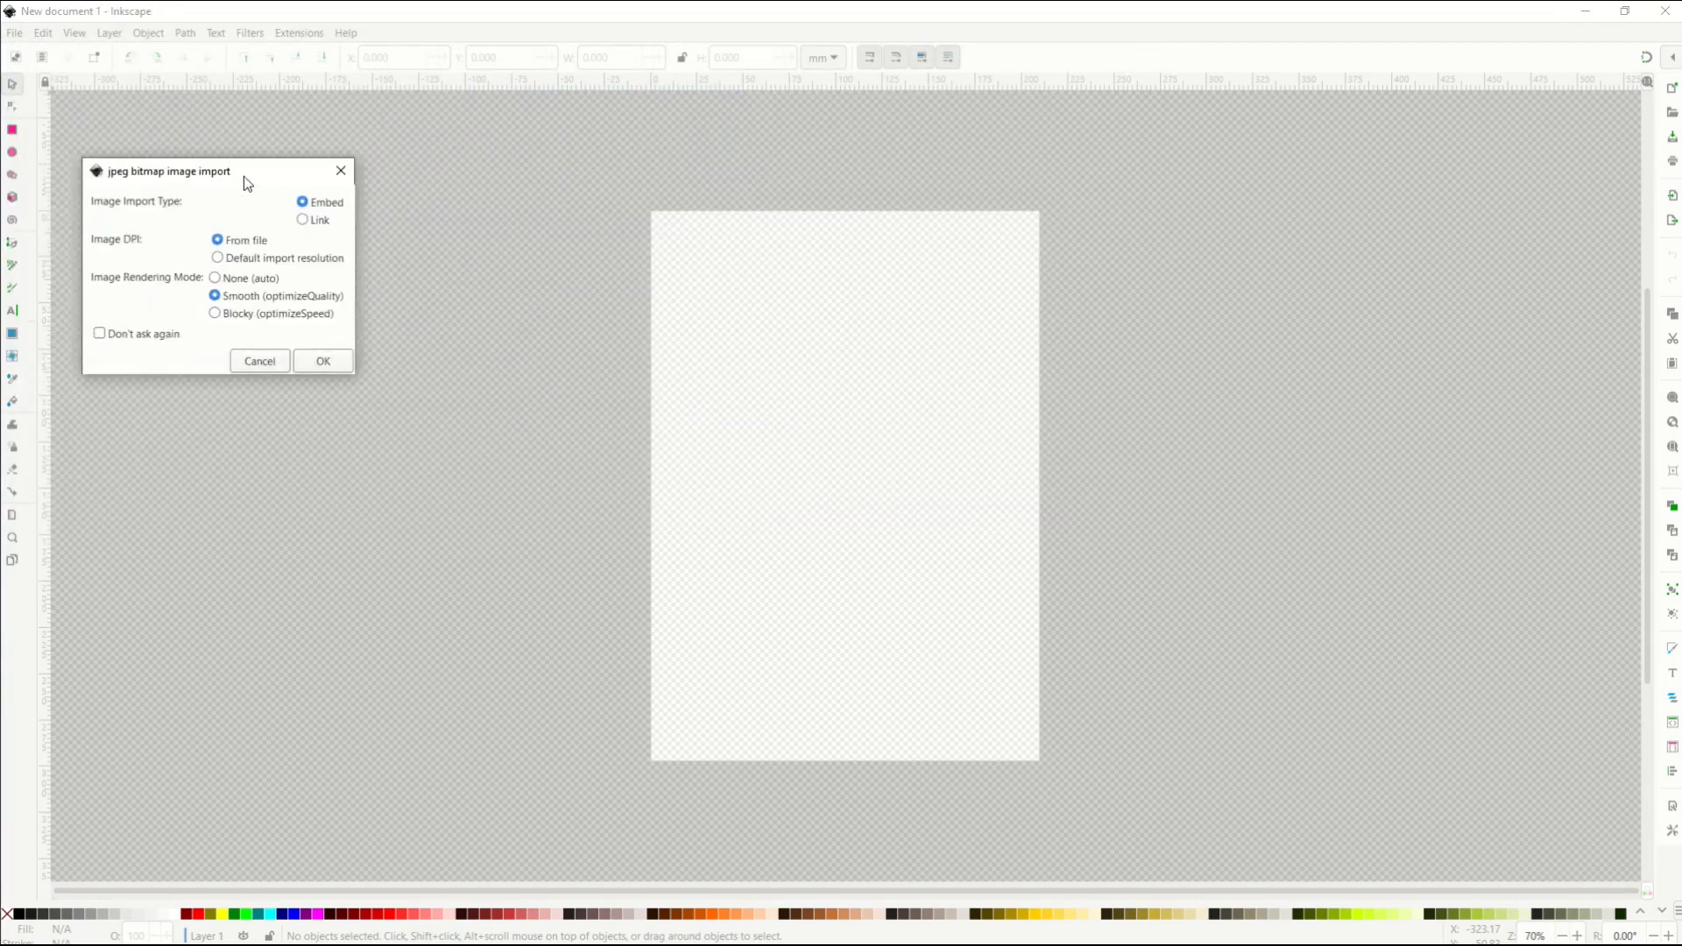
Embed pexels-moose-photos-1036642.jpg by confirming the JPEG import options.
{"action": "left_click", "coordinate": [490, 421]}
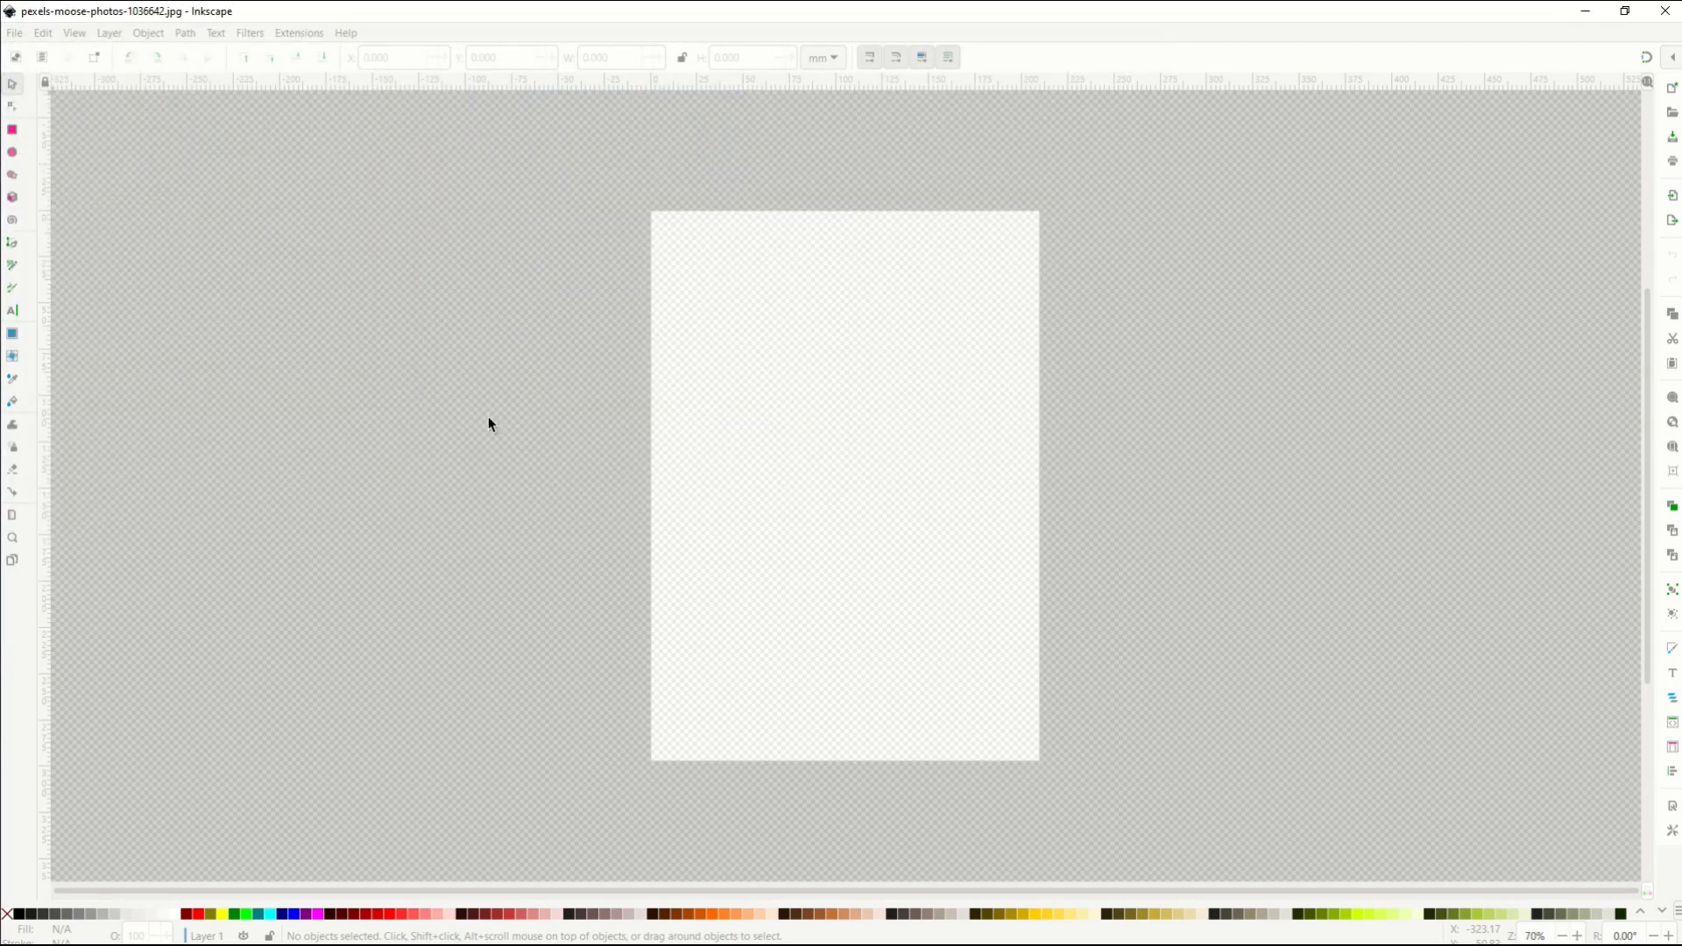
Try dragging the photo, then cancel and undo so it stays at X 0, Y 0.
{"action": "left_click_drag", "start_coordinate": [792, 460], "coordinate": [506, 469]}
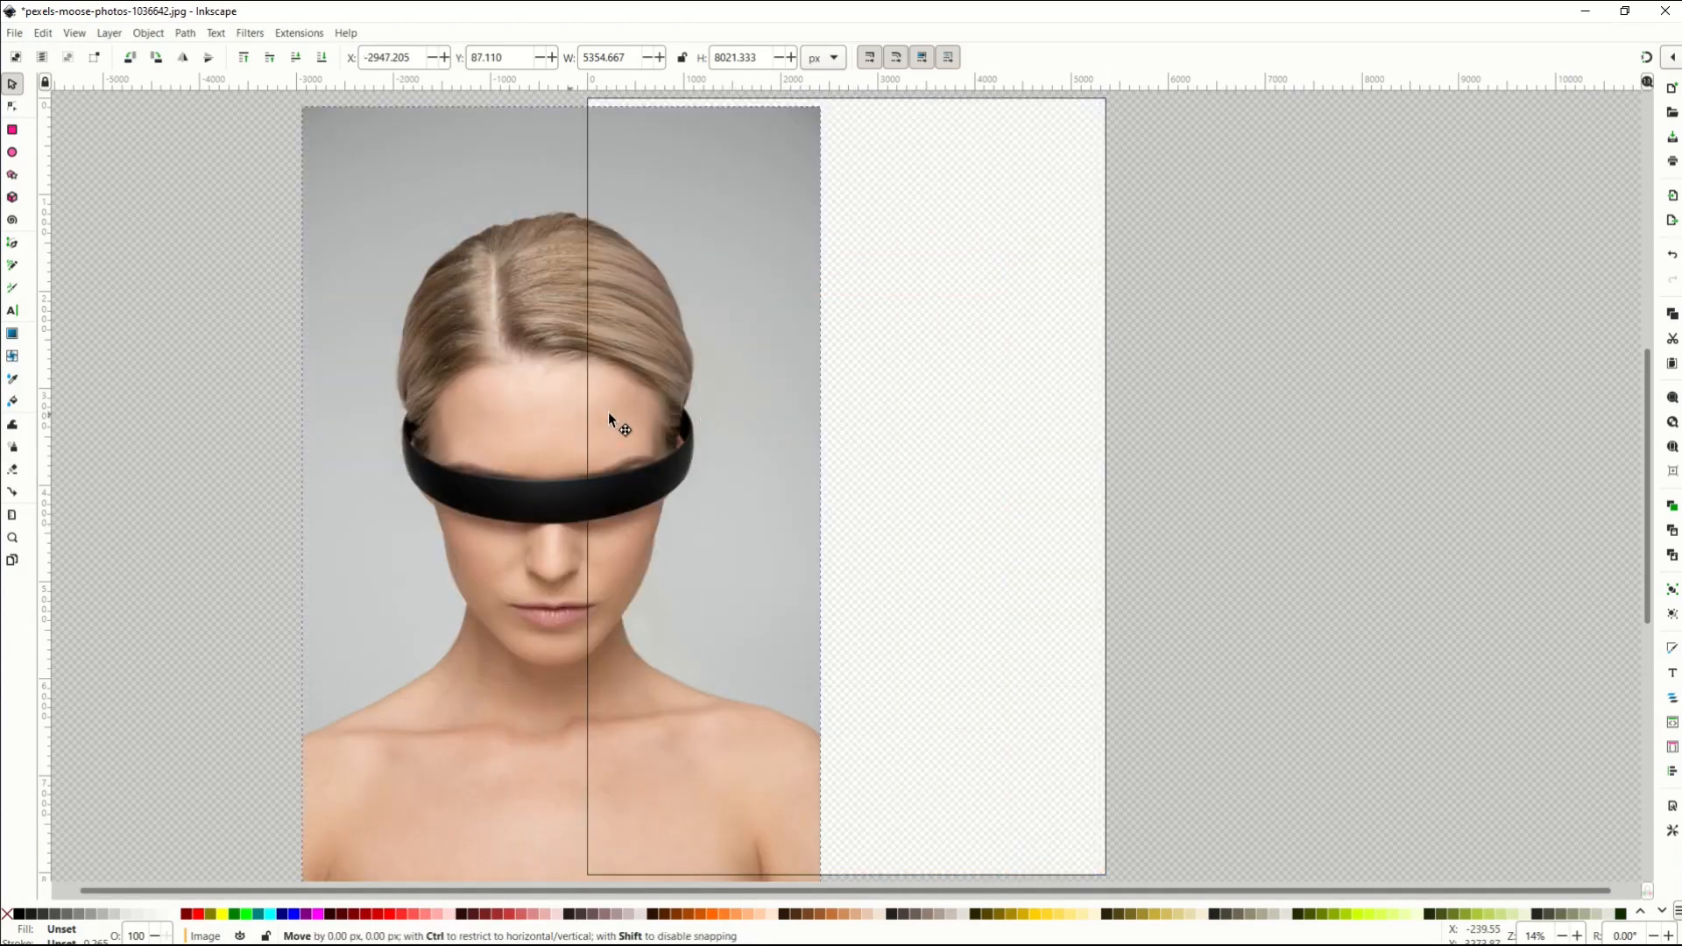
{"action": "left_click_drag", "start_coordinate": [827, 412], "coordinate": [896, 417]}
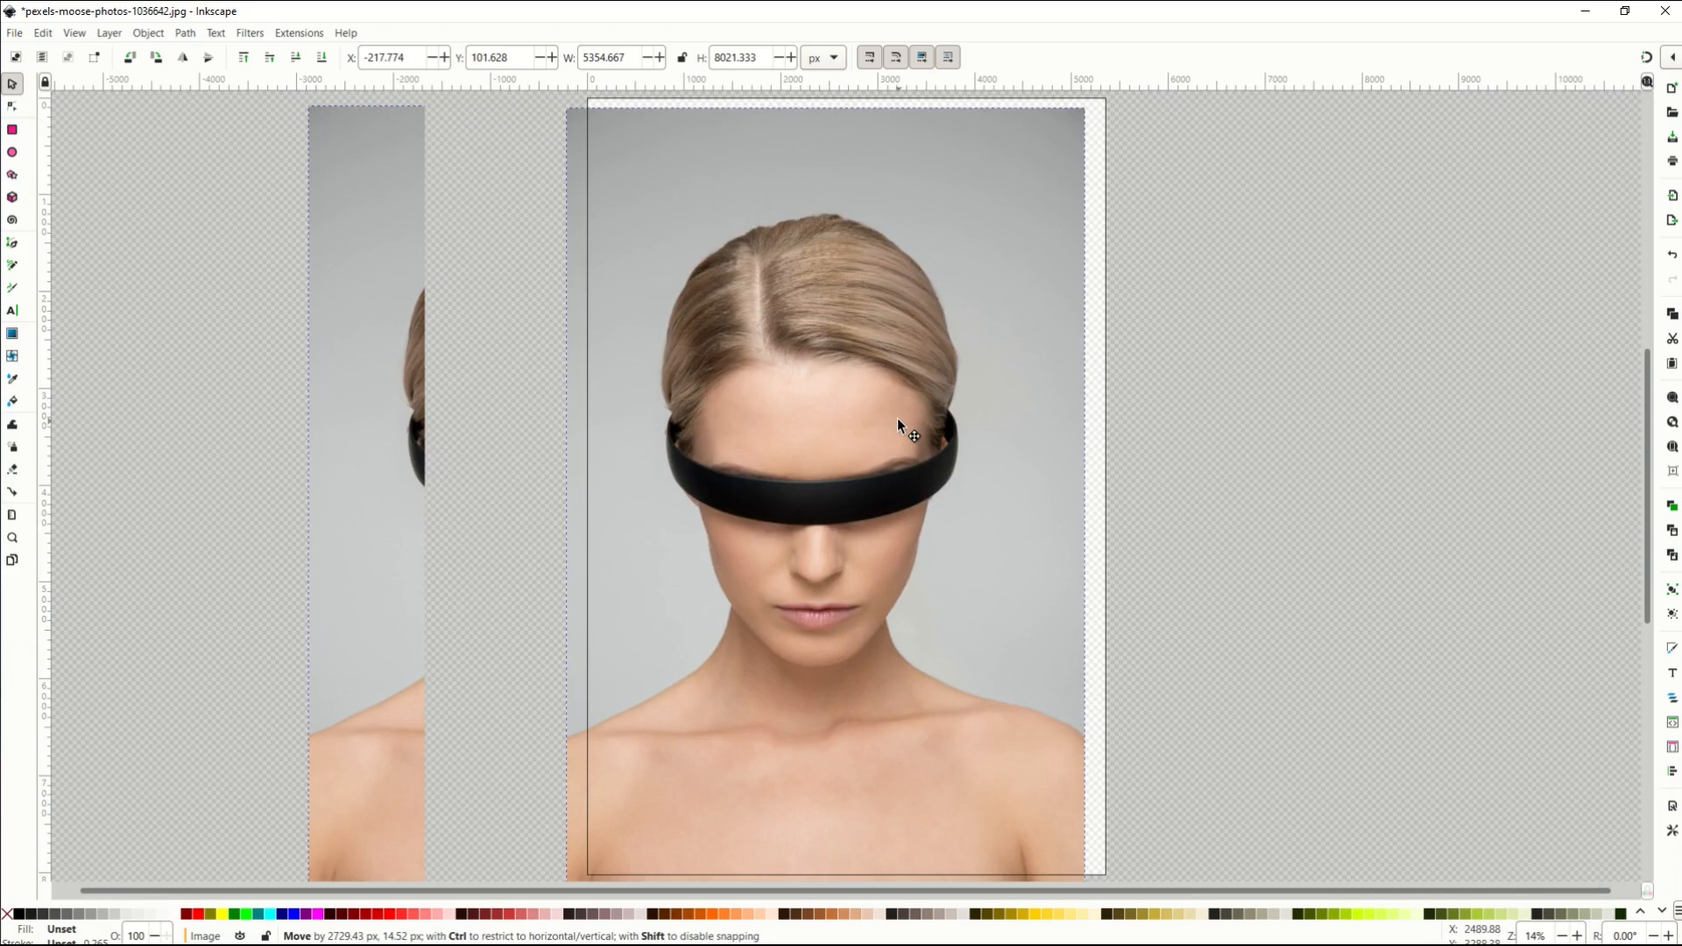
{"action": "key", "text": "Escape"}
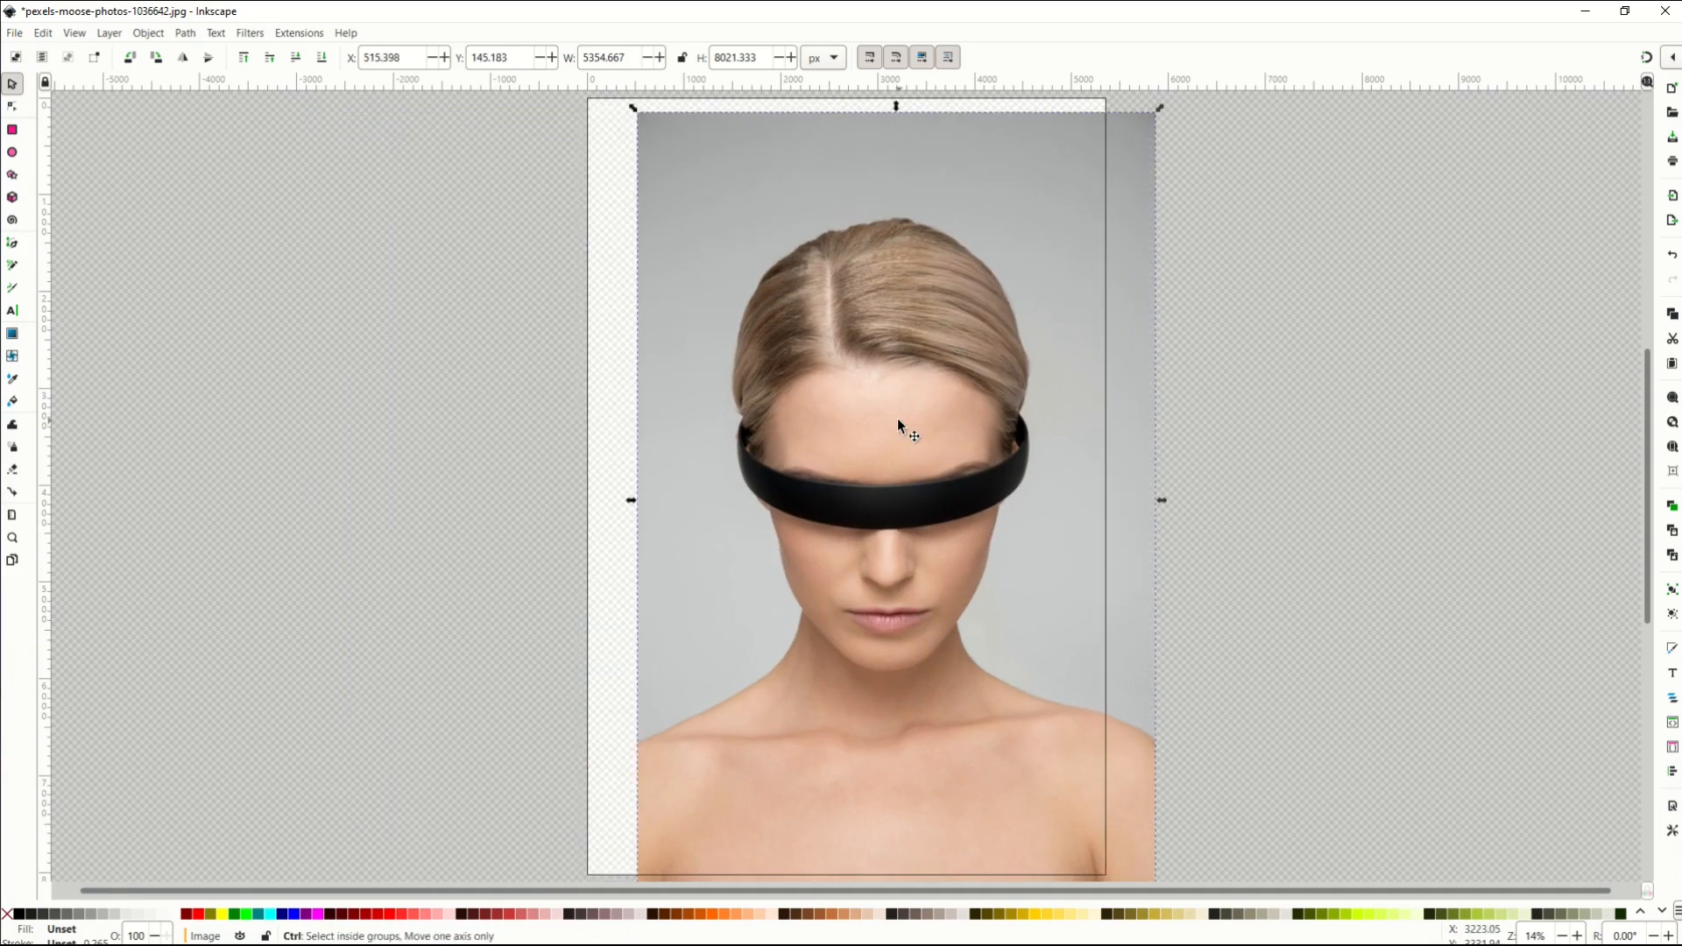
{"action": "key", "text": "ctrl+z"}
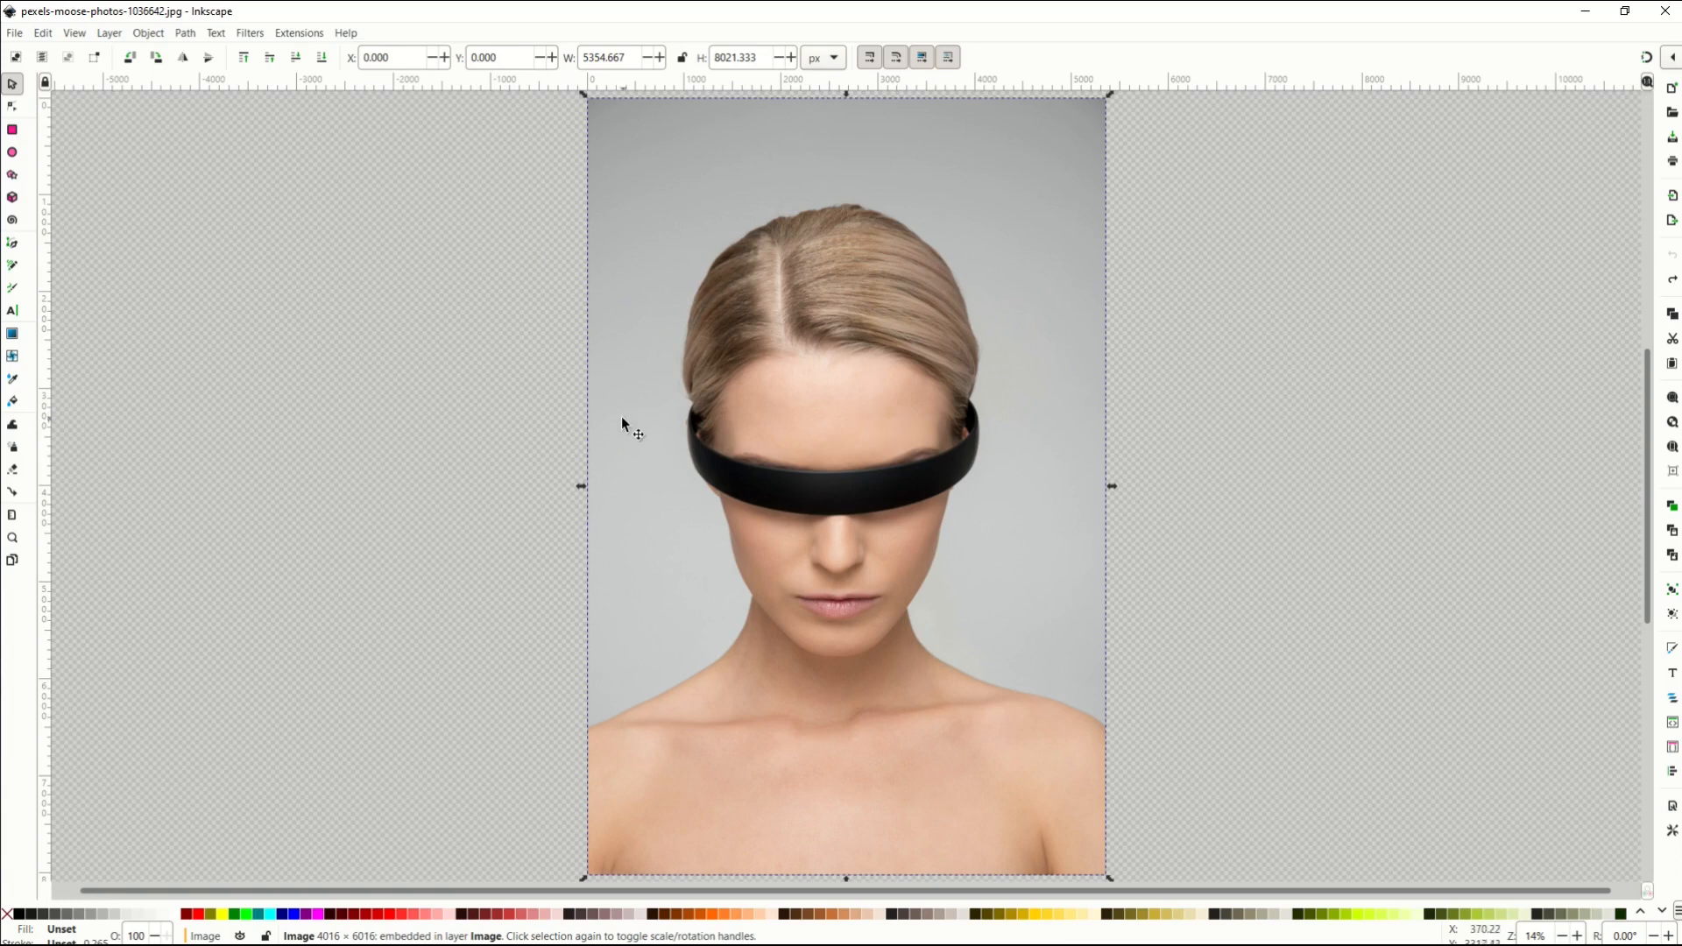
{"action": "left_click", "coordinate": [161, 288]}
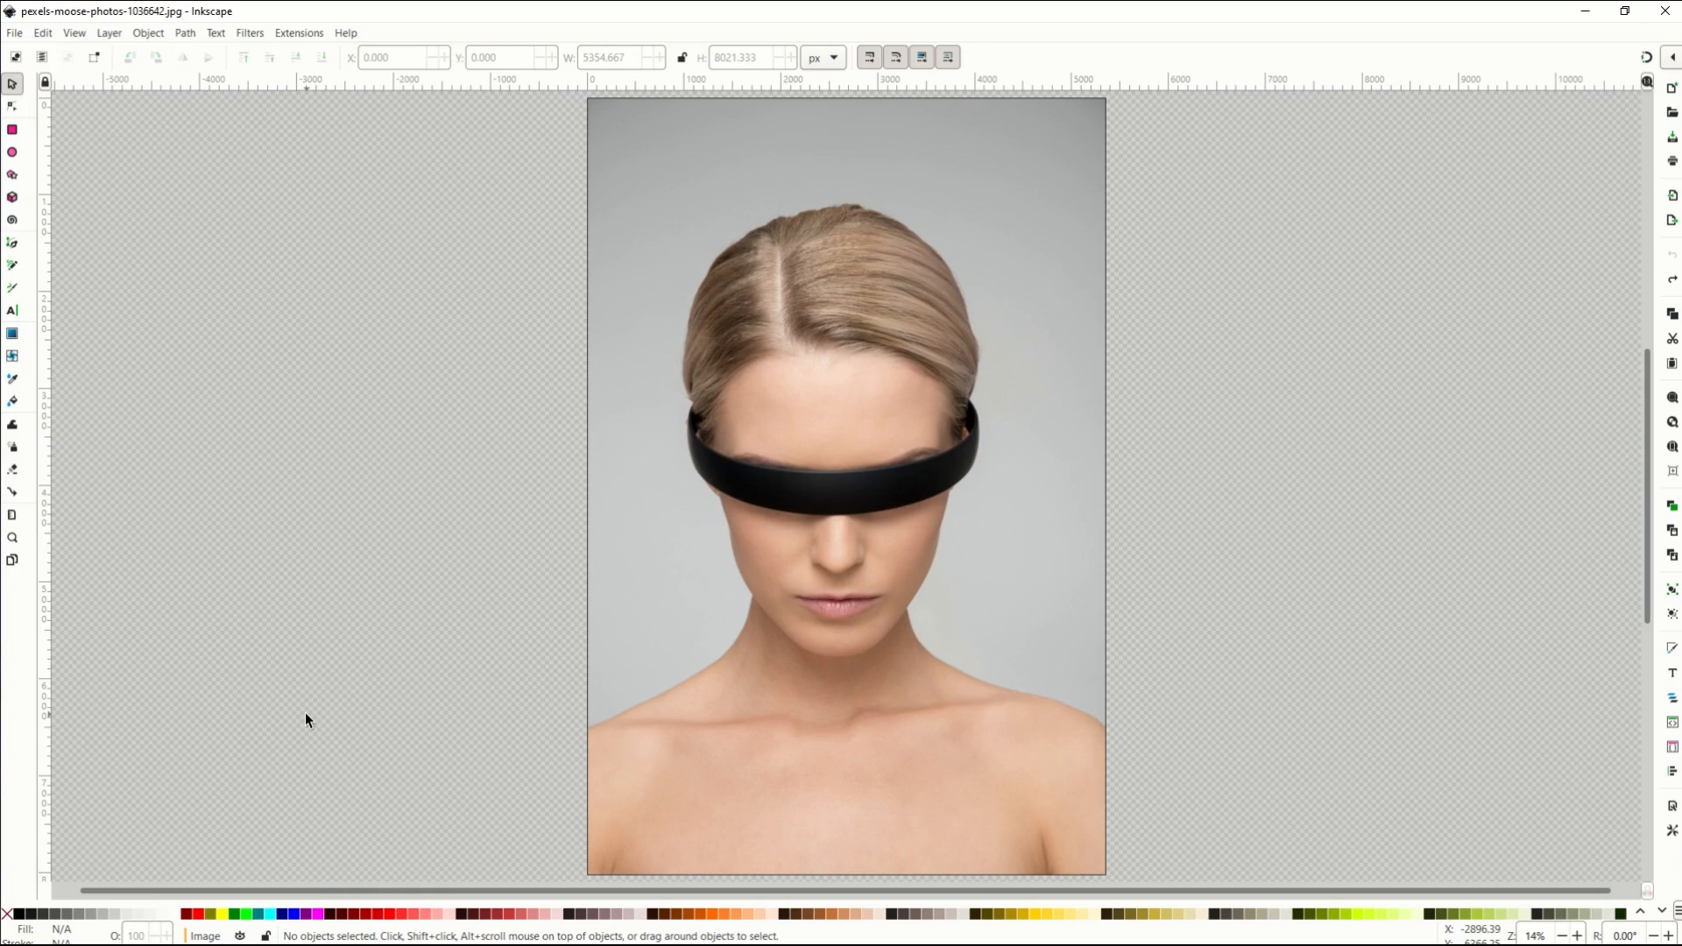
Draw a bright green rectangle left of the photo, then reposition and shrink it slightly.
{"action": "left_click", "coordinate": [13, 131]}
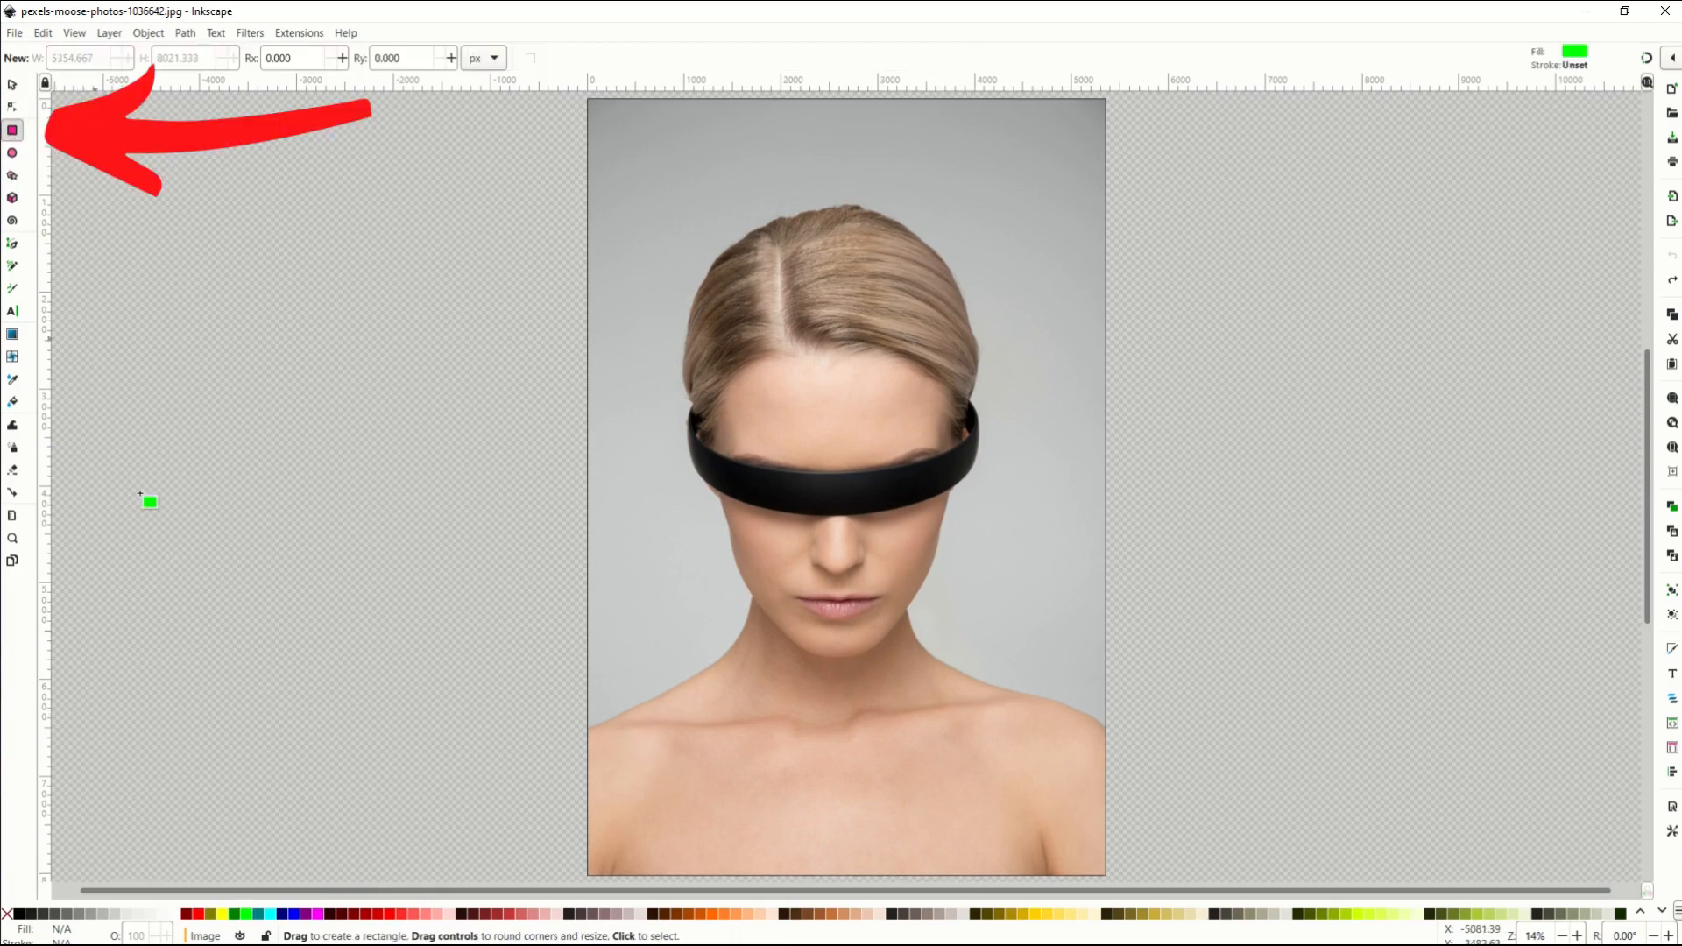
{"action": "mouse_move", "coordinate": [246, 915]}
{"action": "left_mouse_down"}
{"action": "mouse_move", "coordinate": [120, 271]}
{"action": "mouse_move", "coordinate": [527, 651]}
{"action": "mouse_move", "coordinate": [585, 836]}
{"action": "mouse_move", "coordinate": [540, 820]}
{"action": "mouse_move", "coordinate": [605, 755]}
{"action": "mouse_move", "coordinate": [552, 849]}
{"action": "left_mouse_up"}
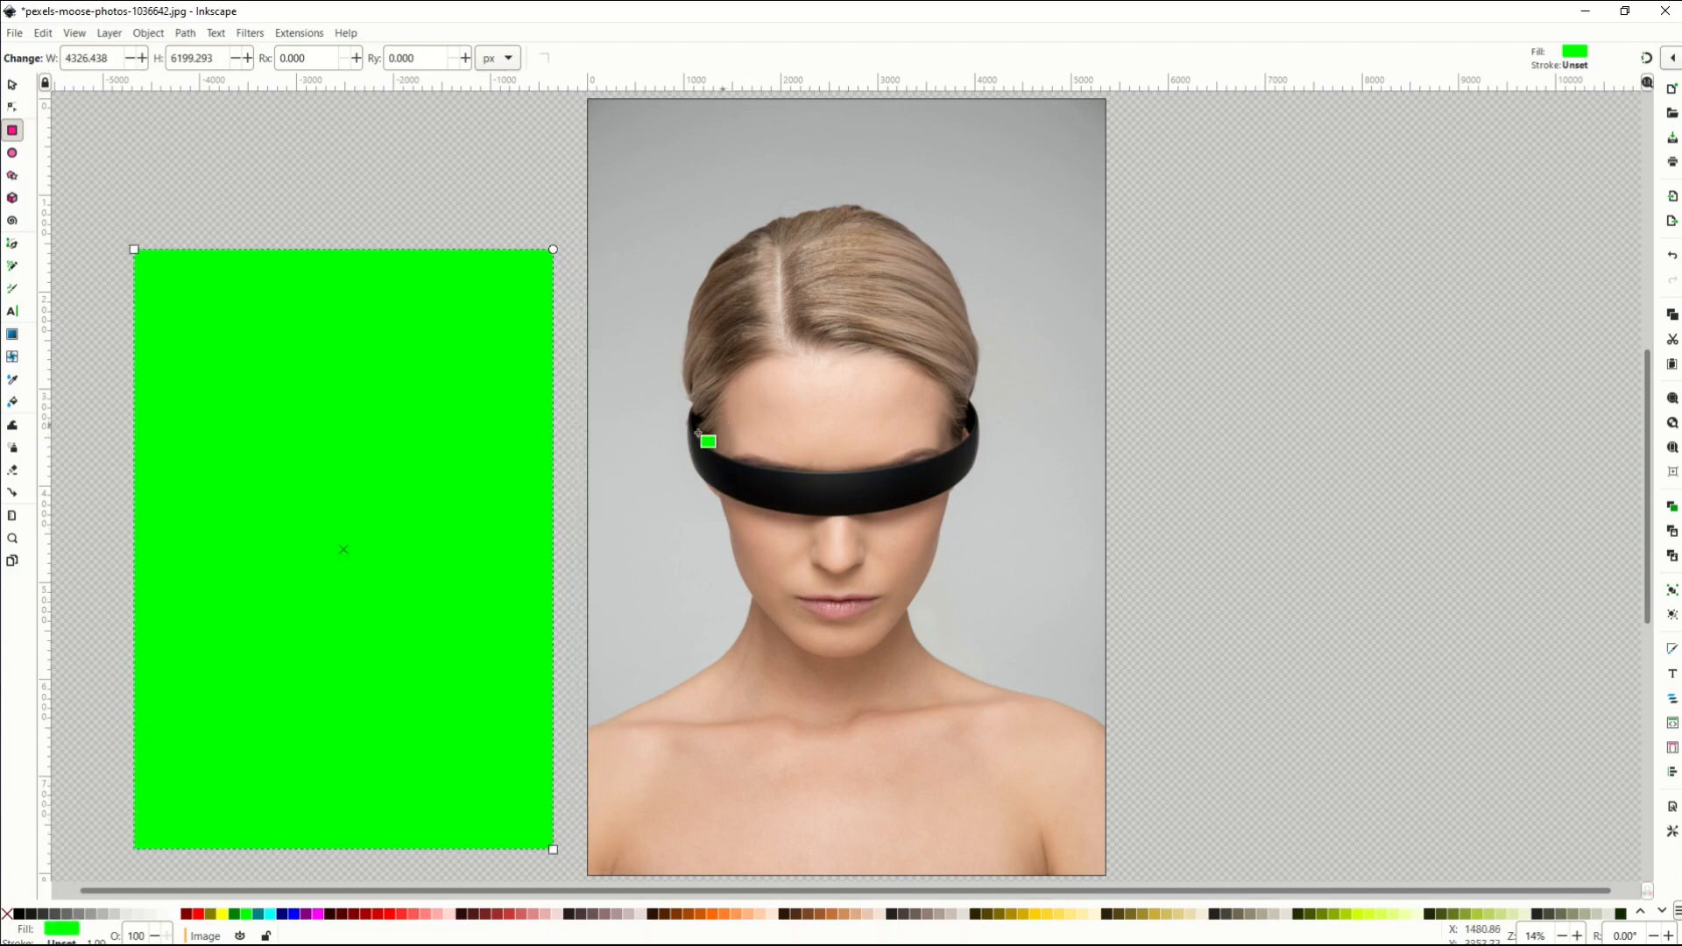
{"action": "left_click", "coordinate": [13, 84]}
{"action": "left_click_drag", "start_coordinate": [218, 388], "coordinate": [201, 352]}
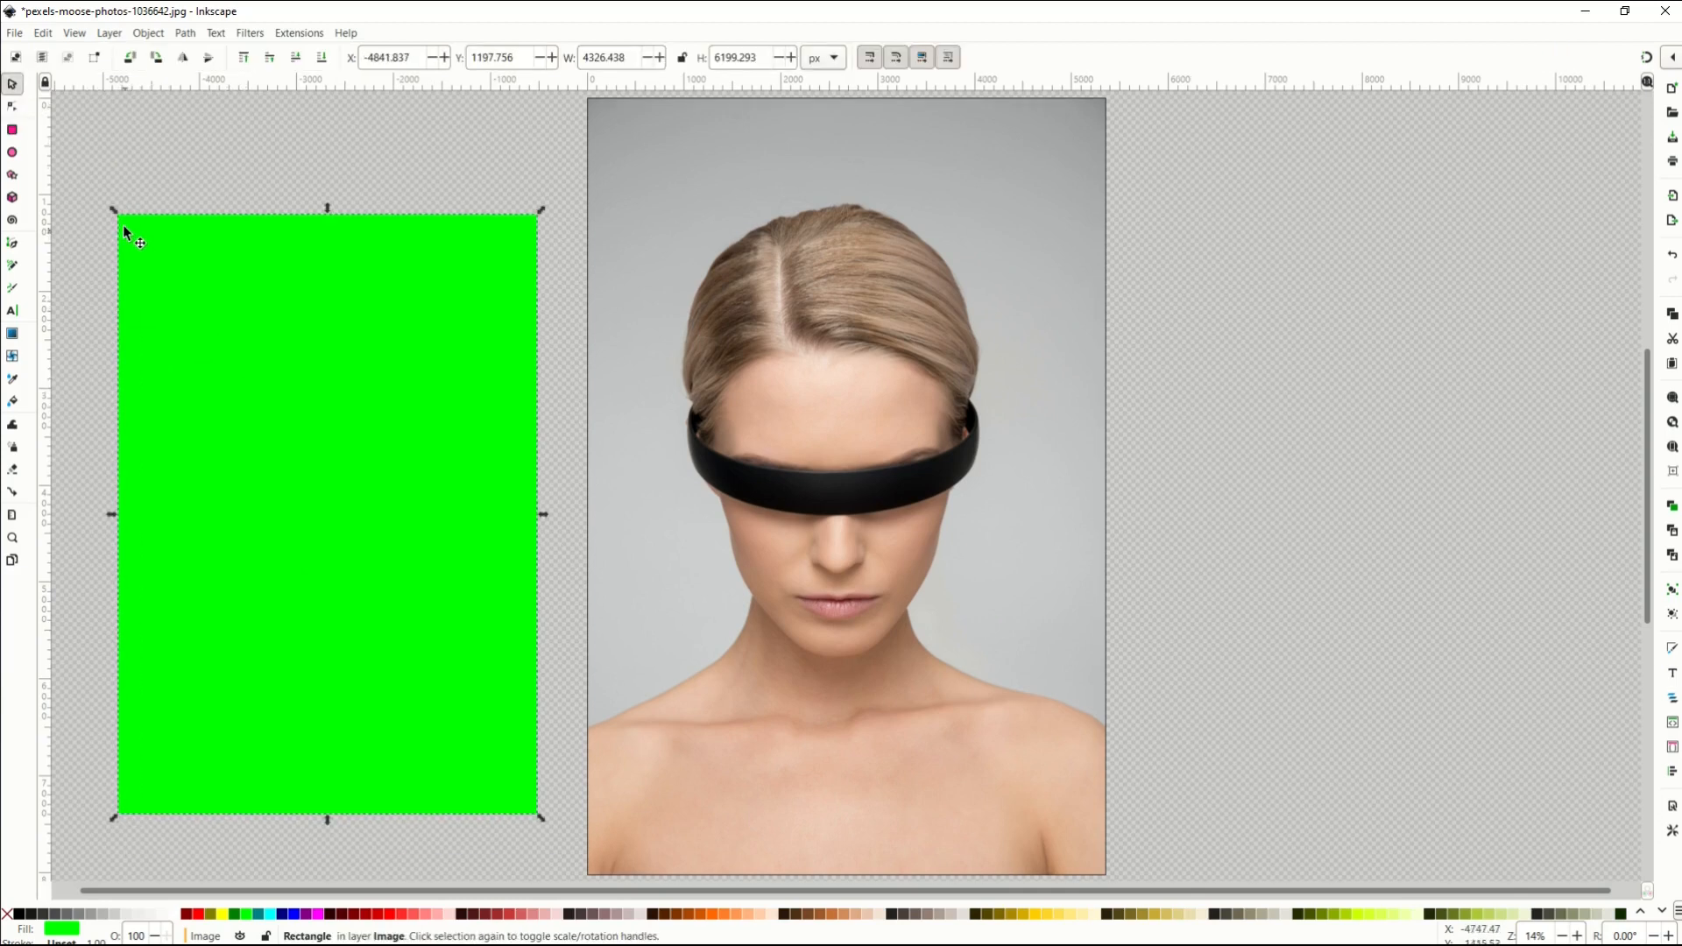
{"action": "key", "text": "Escape"}
{"action": "left_click", "coordinate": [128, 229]}
{"action": "left_click_drag", "start_coordinate": [116, 211], "coordinate": [141, 253]}
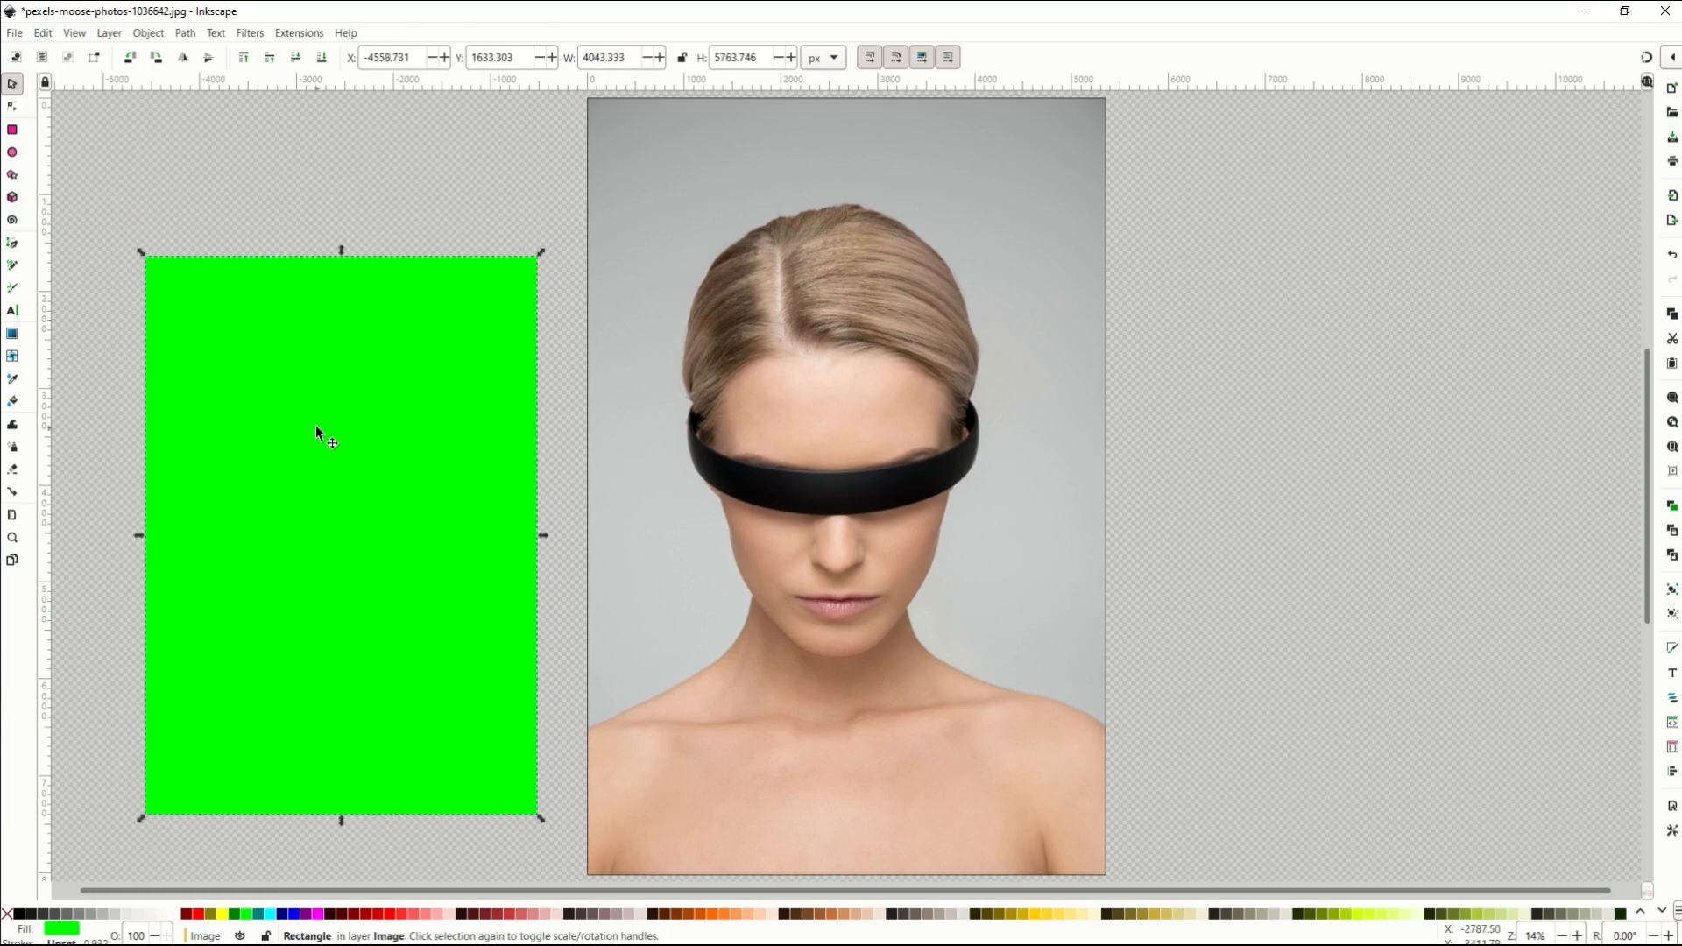
{"action": "left_click", "coordinate": [300, 198]}
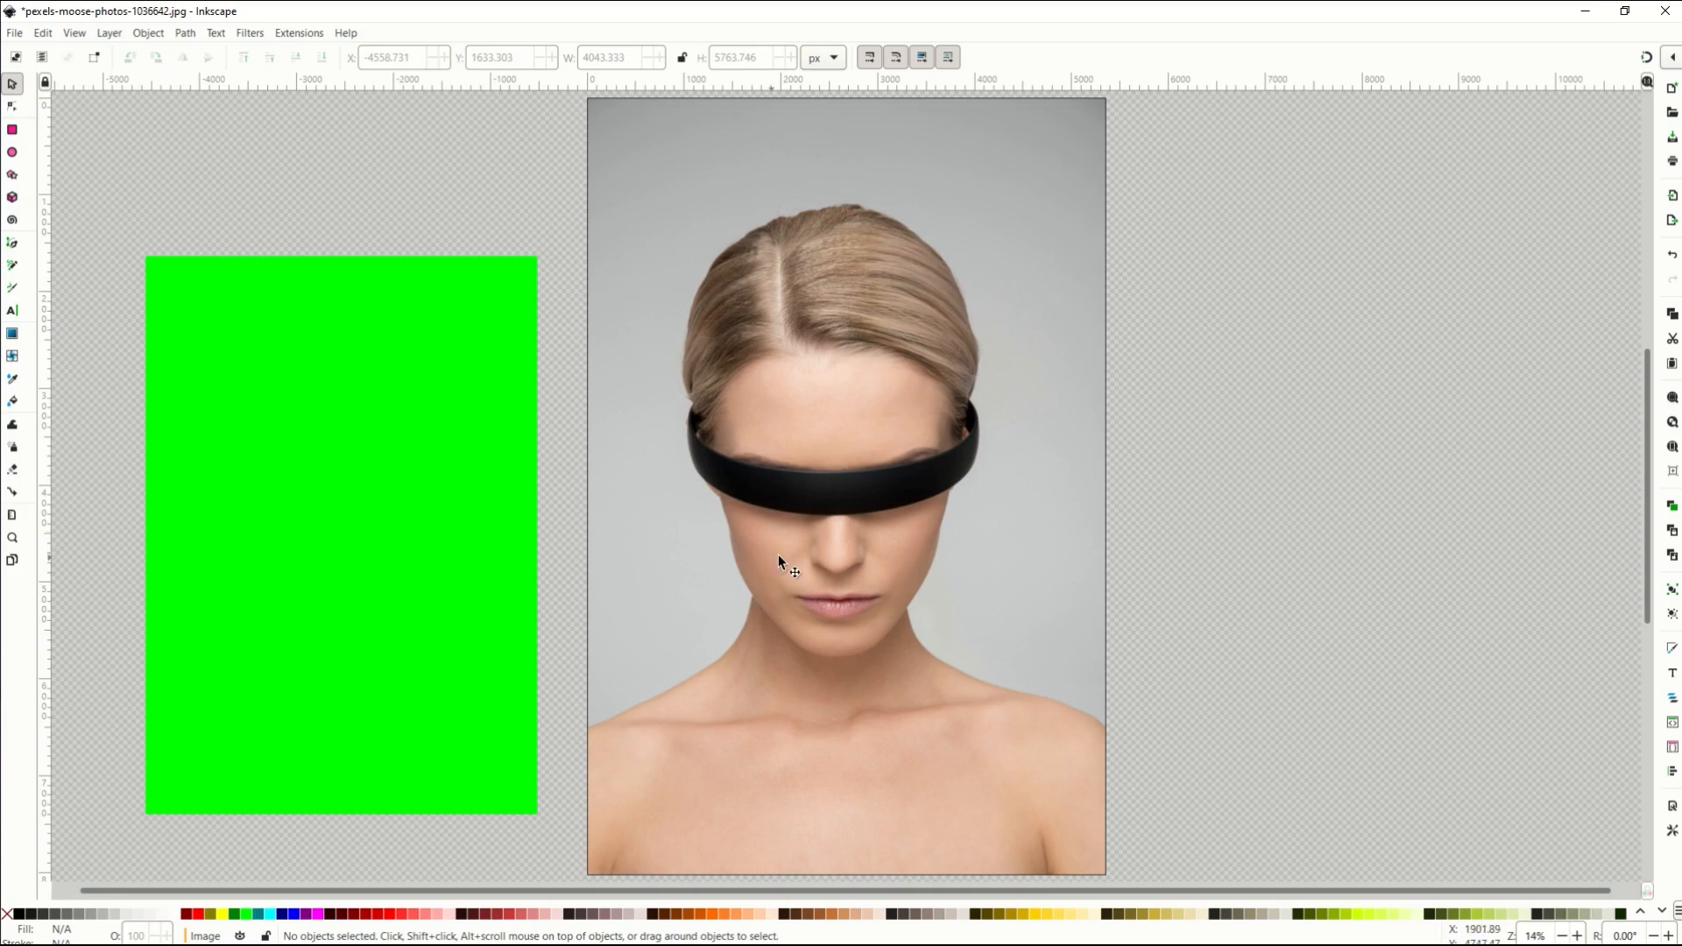
{"action": "left_click", "coordinate": [779, 433]}
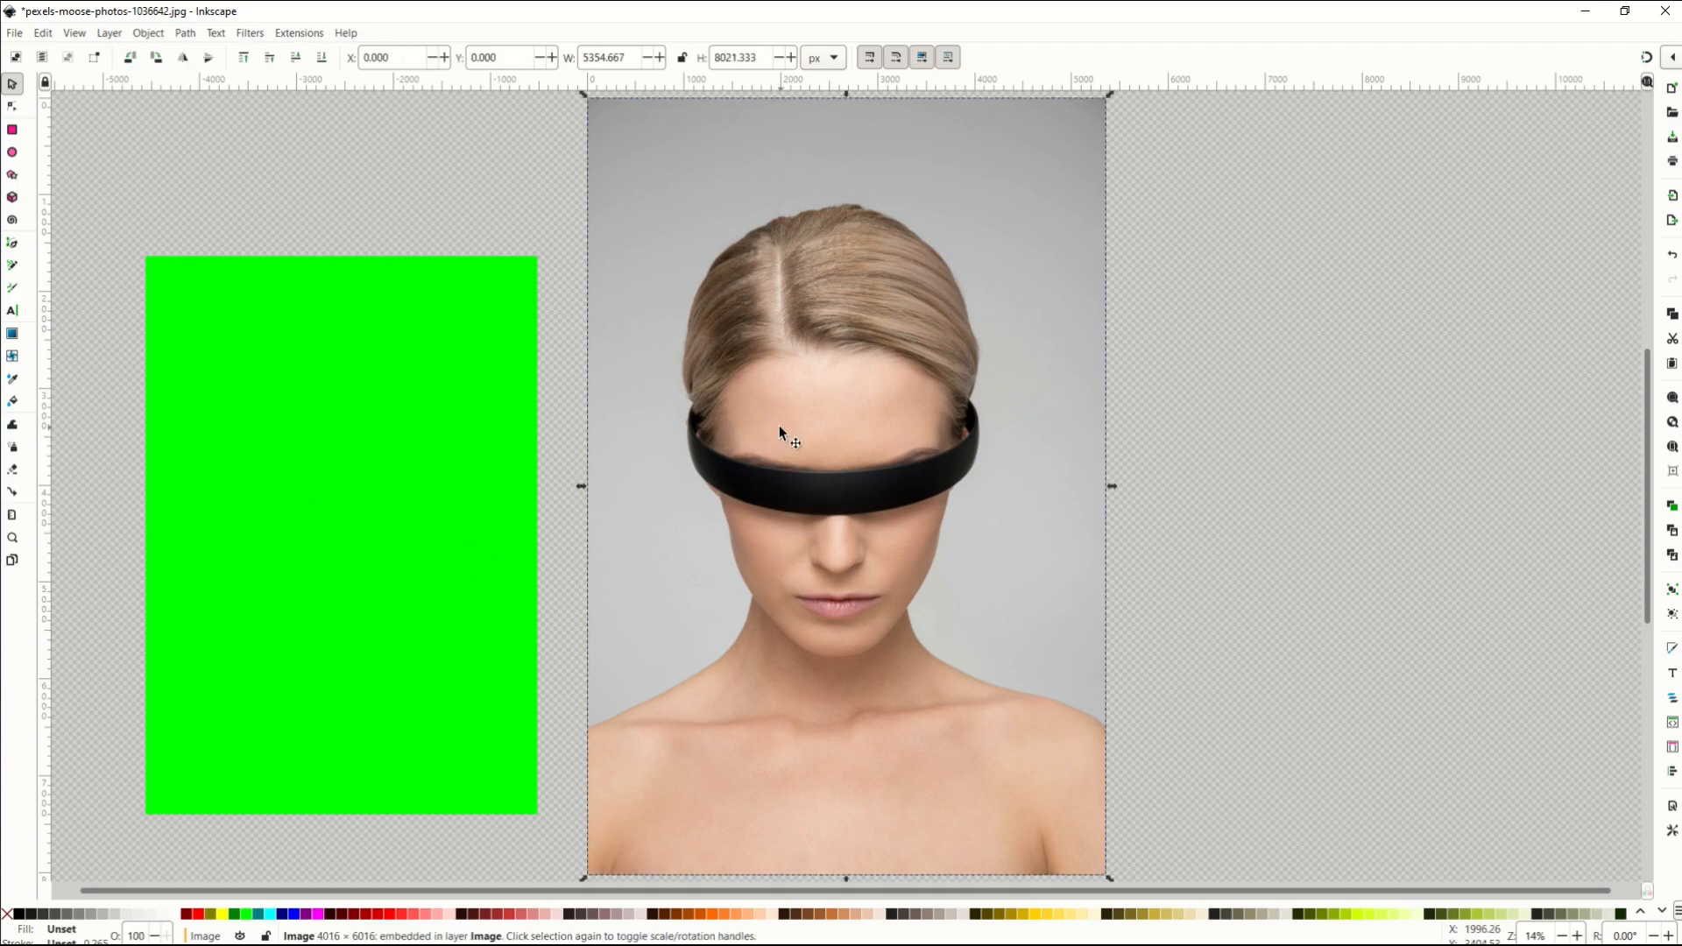
Paste the photo's size (5354.667 × 8021.333 px) onto the rectangle and drag it over the photo's left side.
{"action": "left_click", "coordinate": [42, 34]}
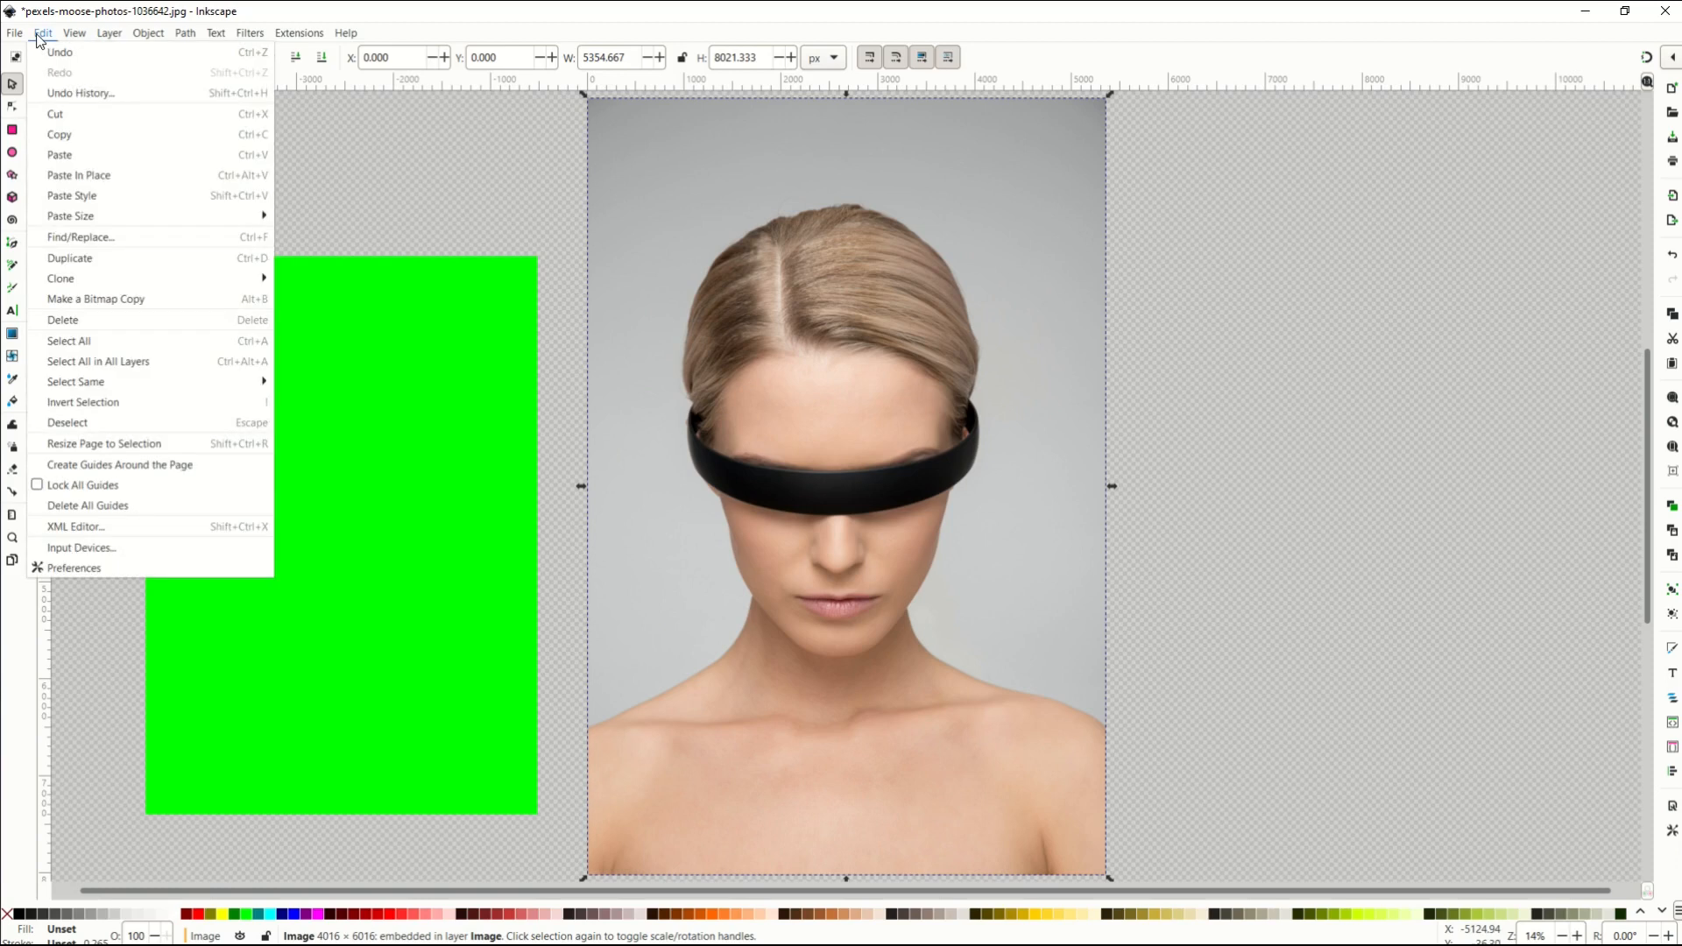
{"action": "left_click", "coordinate": [53, 136]}
{"action": "left_click", "coordinate": [224, 345]}
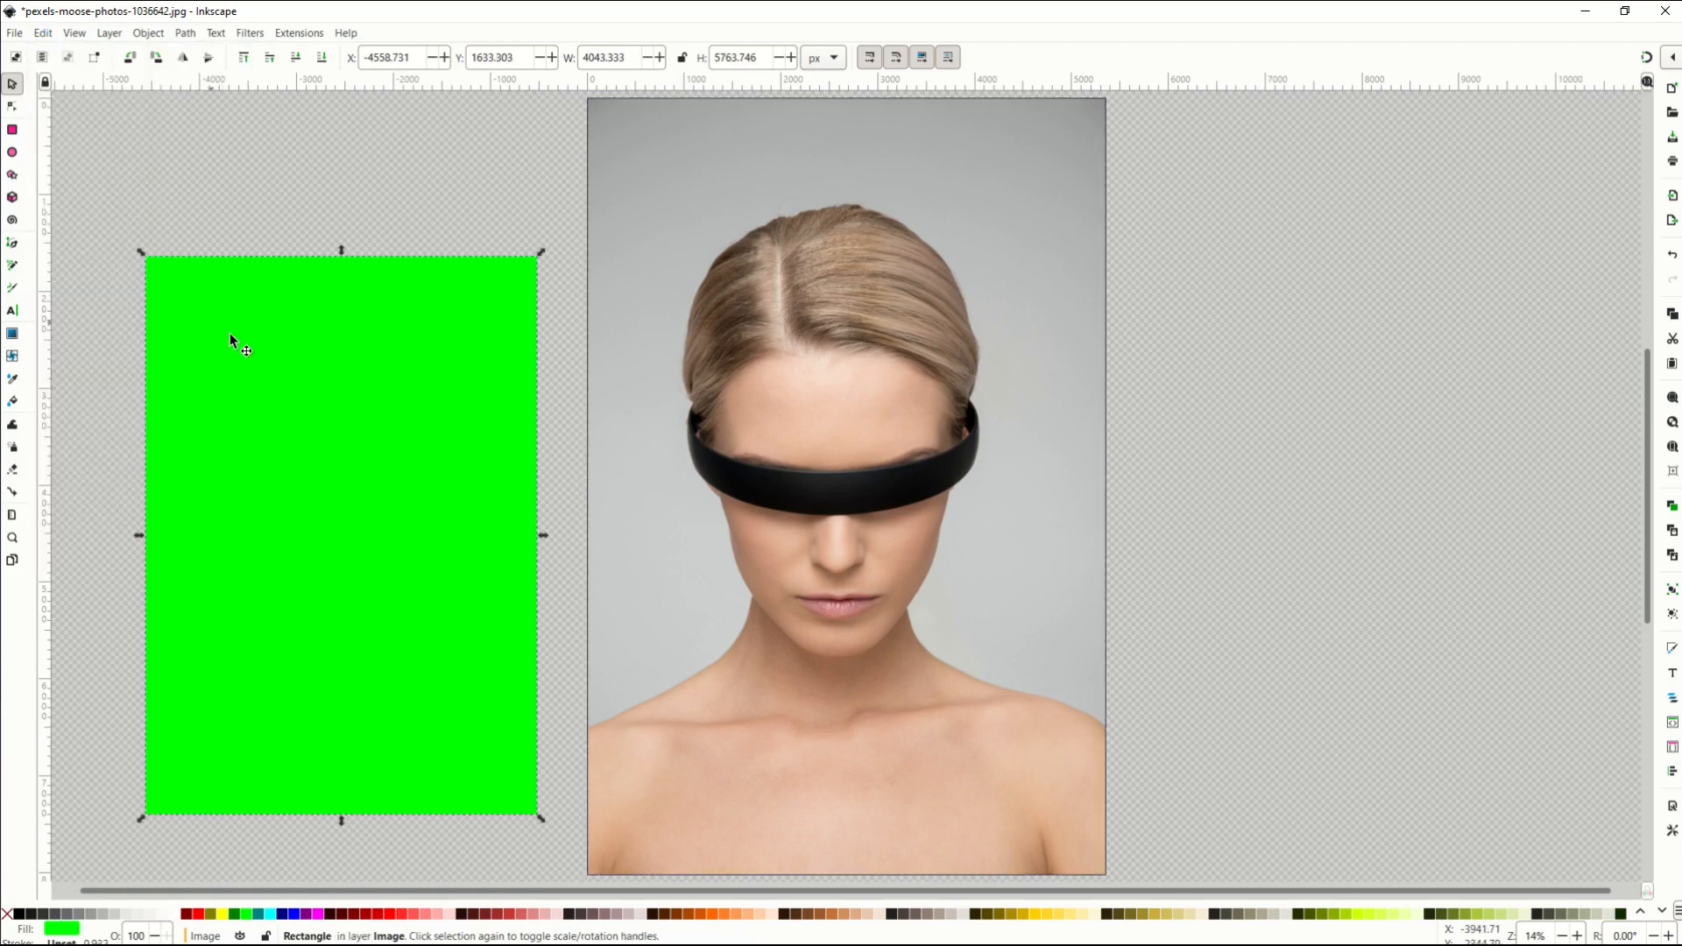
{"action": "left_click", "coordinate": [42, 33]}
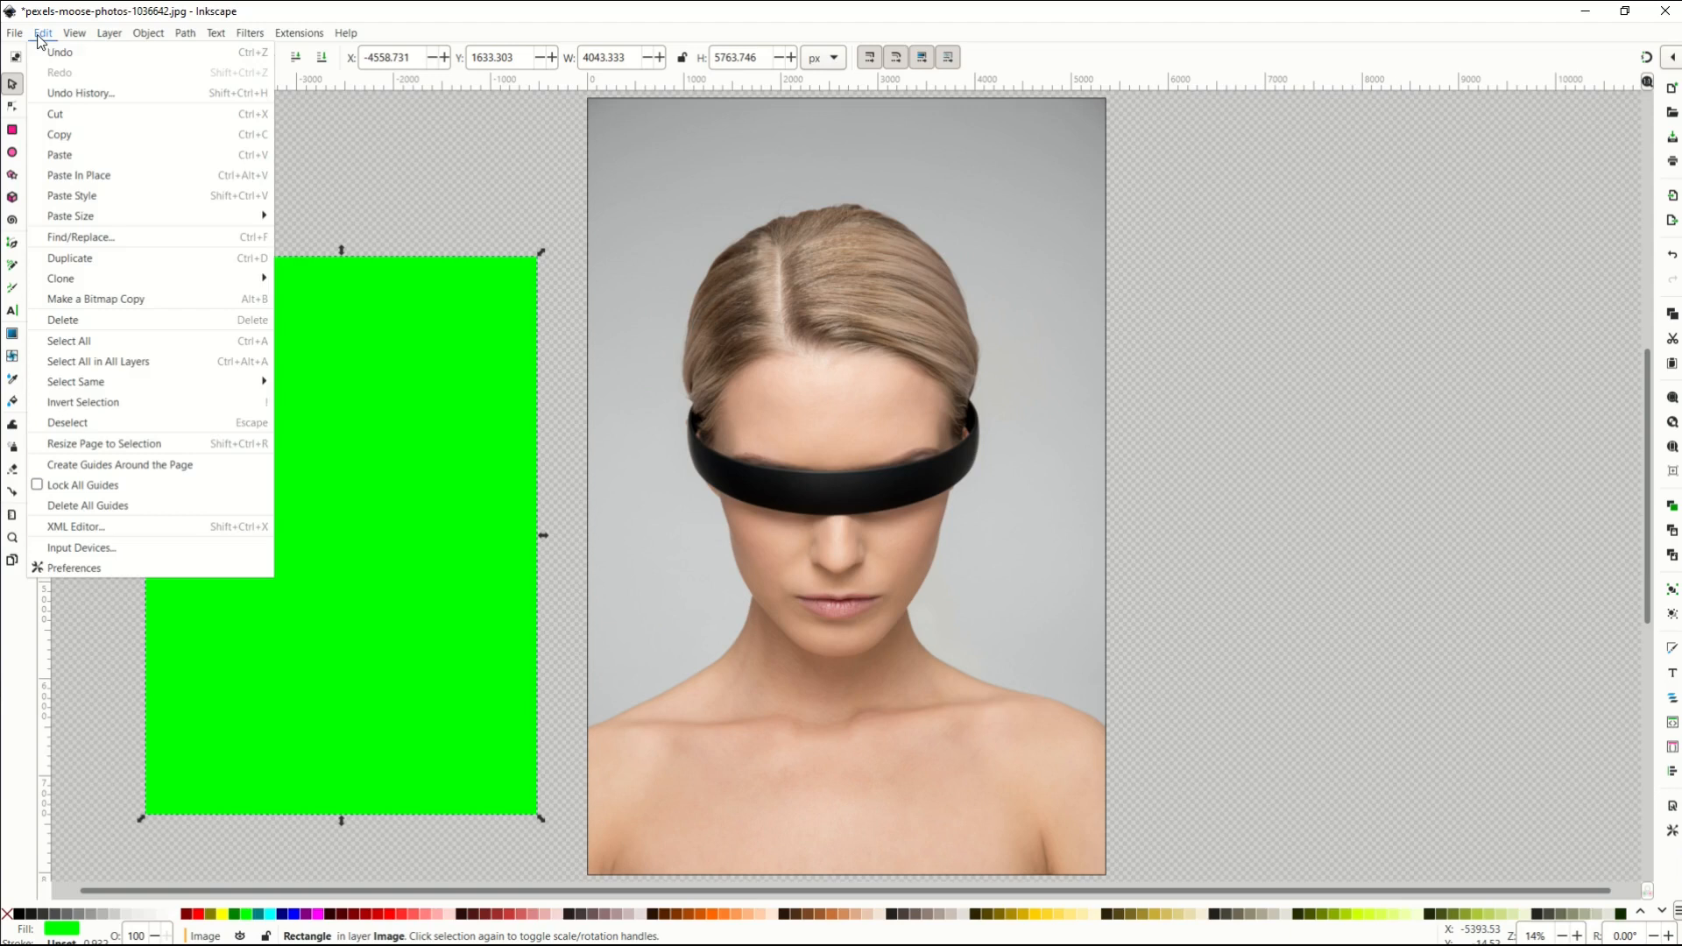
{"action": "left_click", "coordinate": [296, 219]}
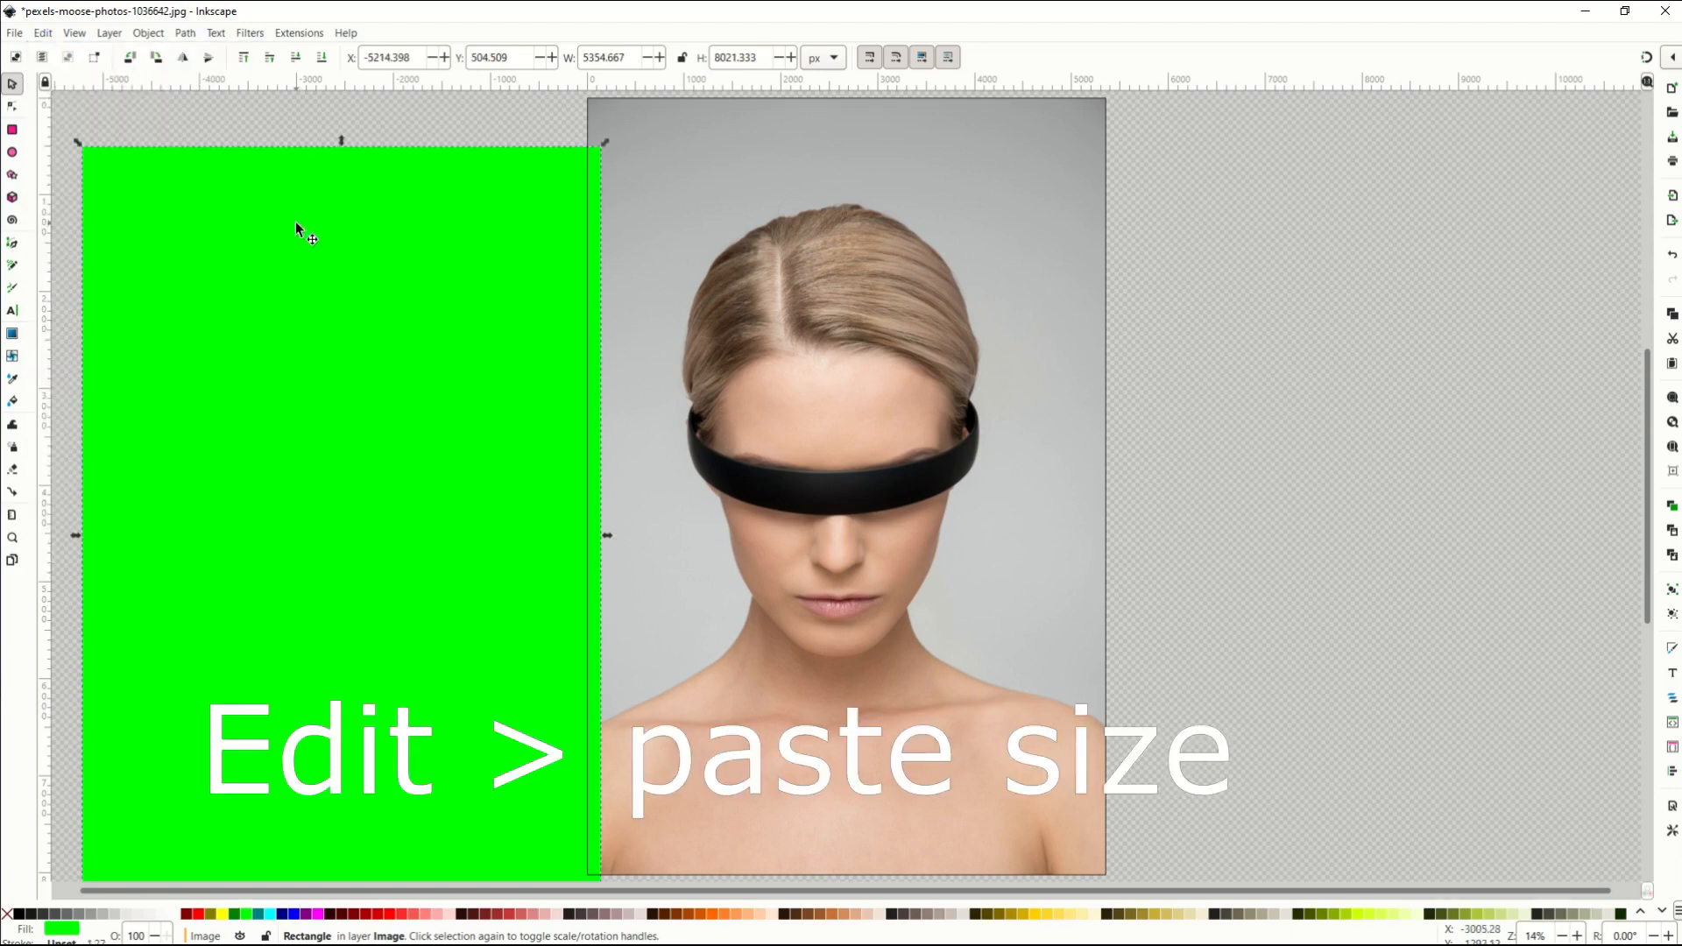
{"action": "left_click", "coordinate": [109, 111]}
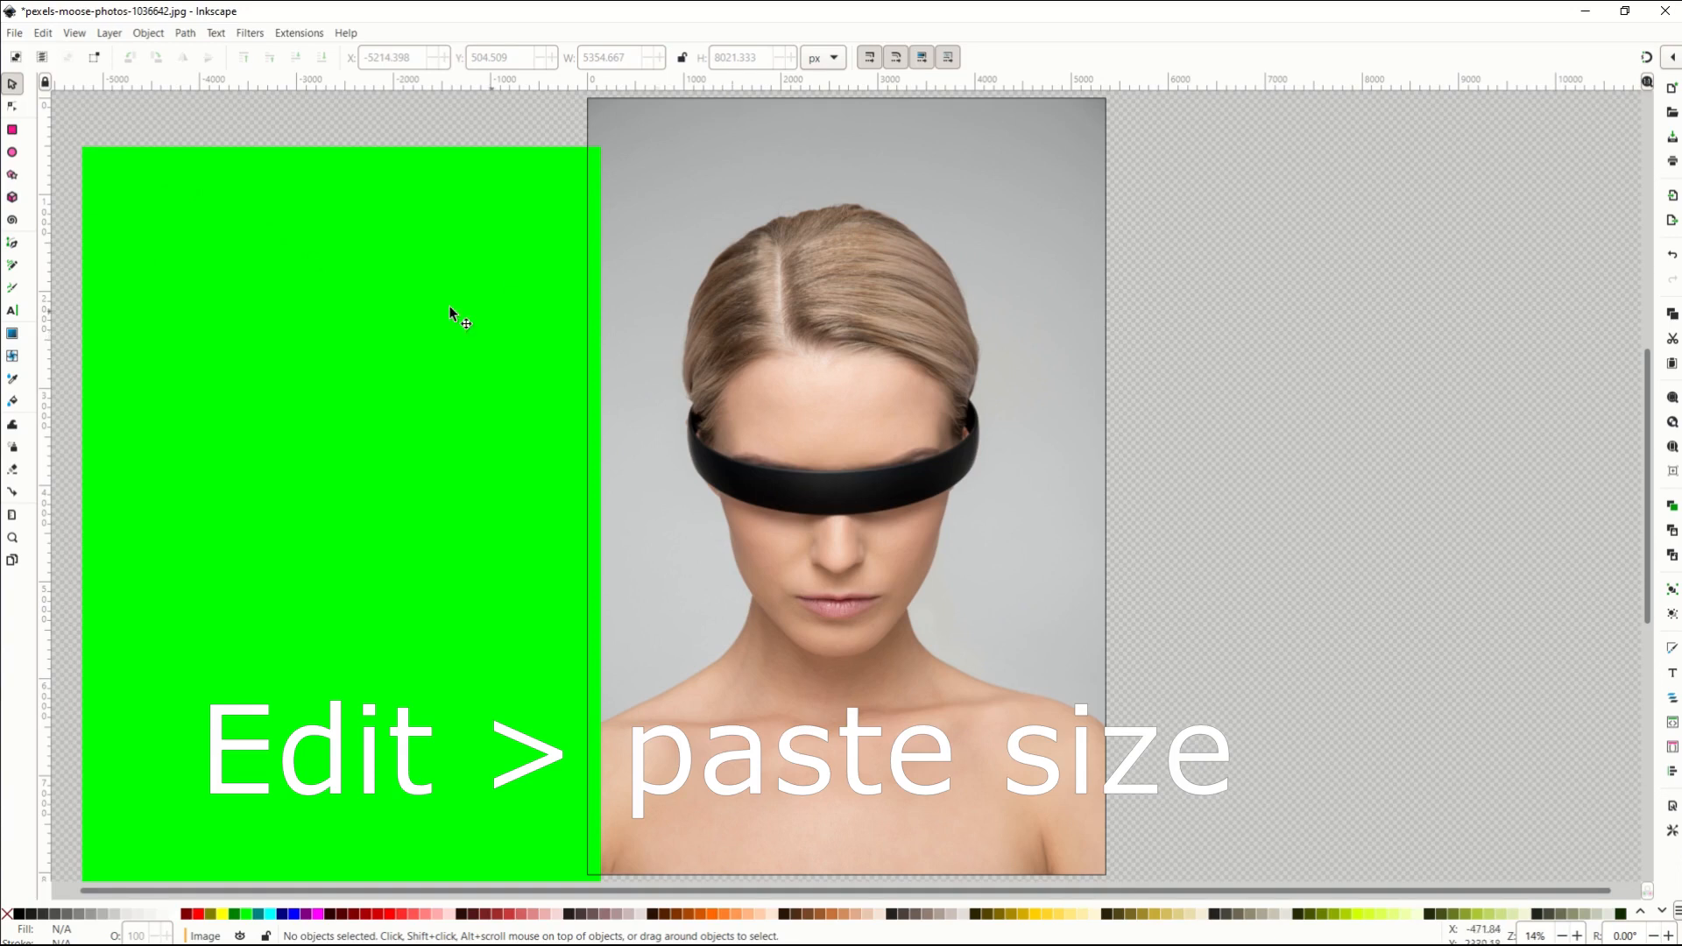
{"action": "left_click_drag", "start_coordinate": [356, 307], "coordinate": [455, 376]}
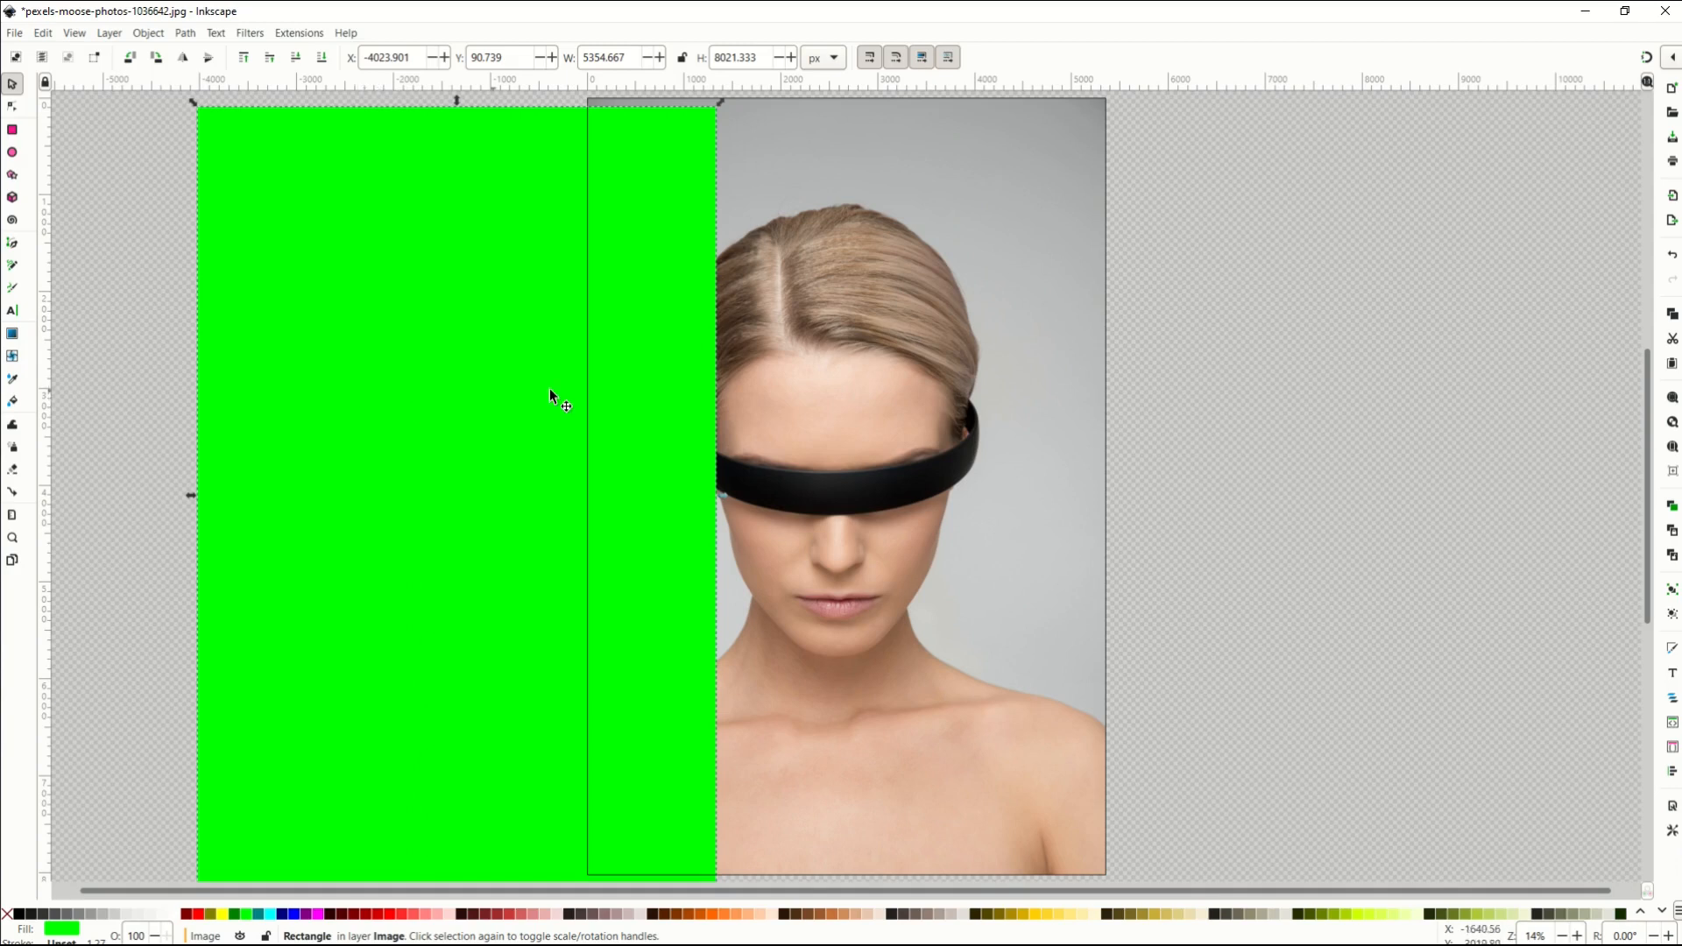
Select rectangle and photo together and centre them on each other relative to the selection area.
{"action": "left_click", "coordinate": [820, 392], "text": "shift"}
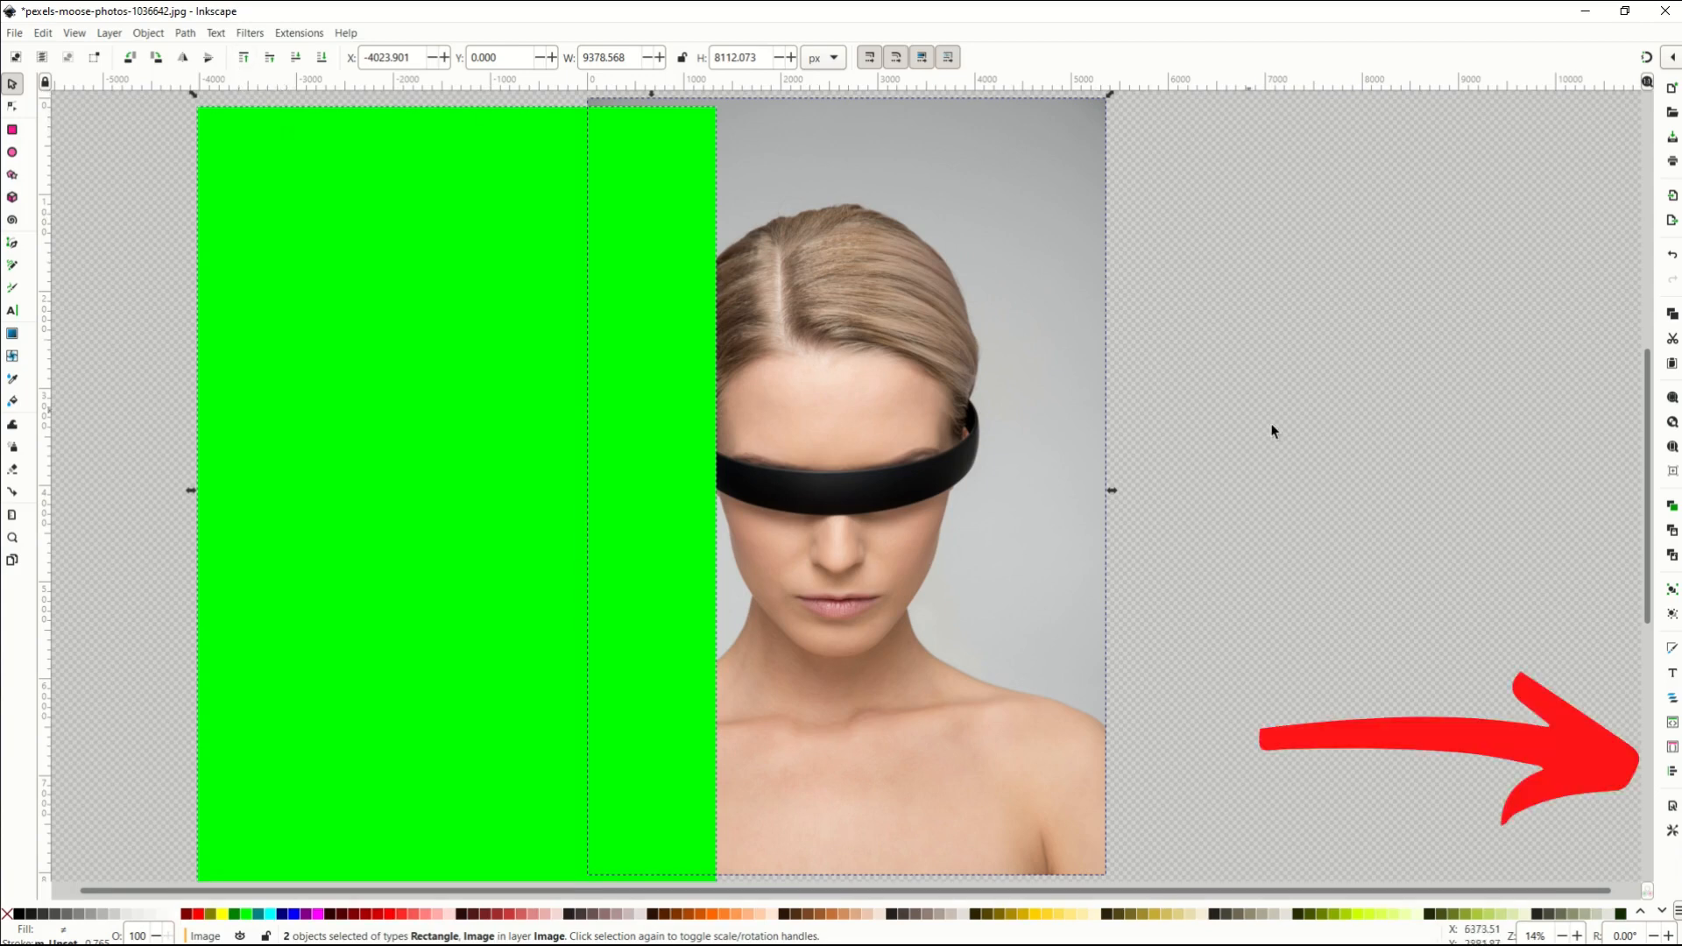
{"action": "left_click", "coordinate": [1673, 771]}
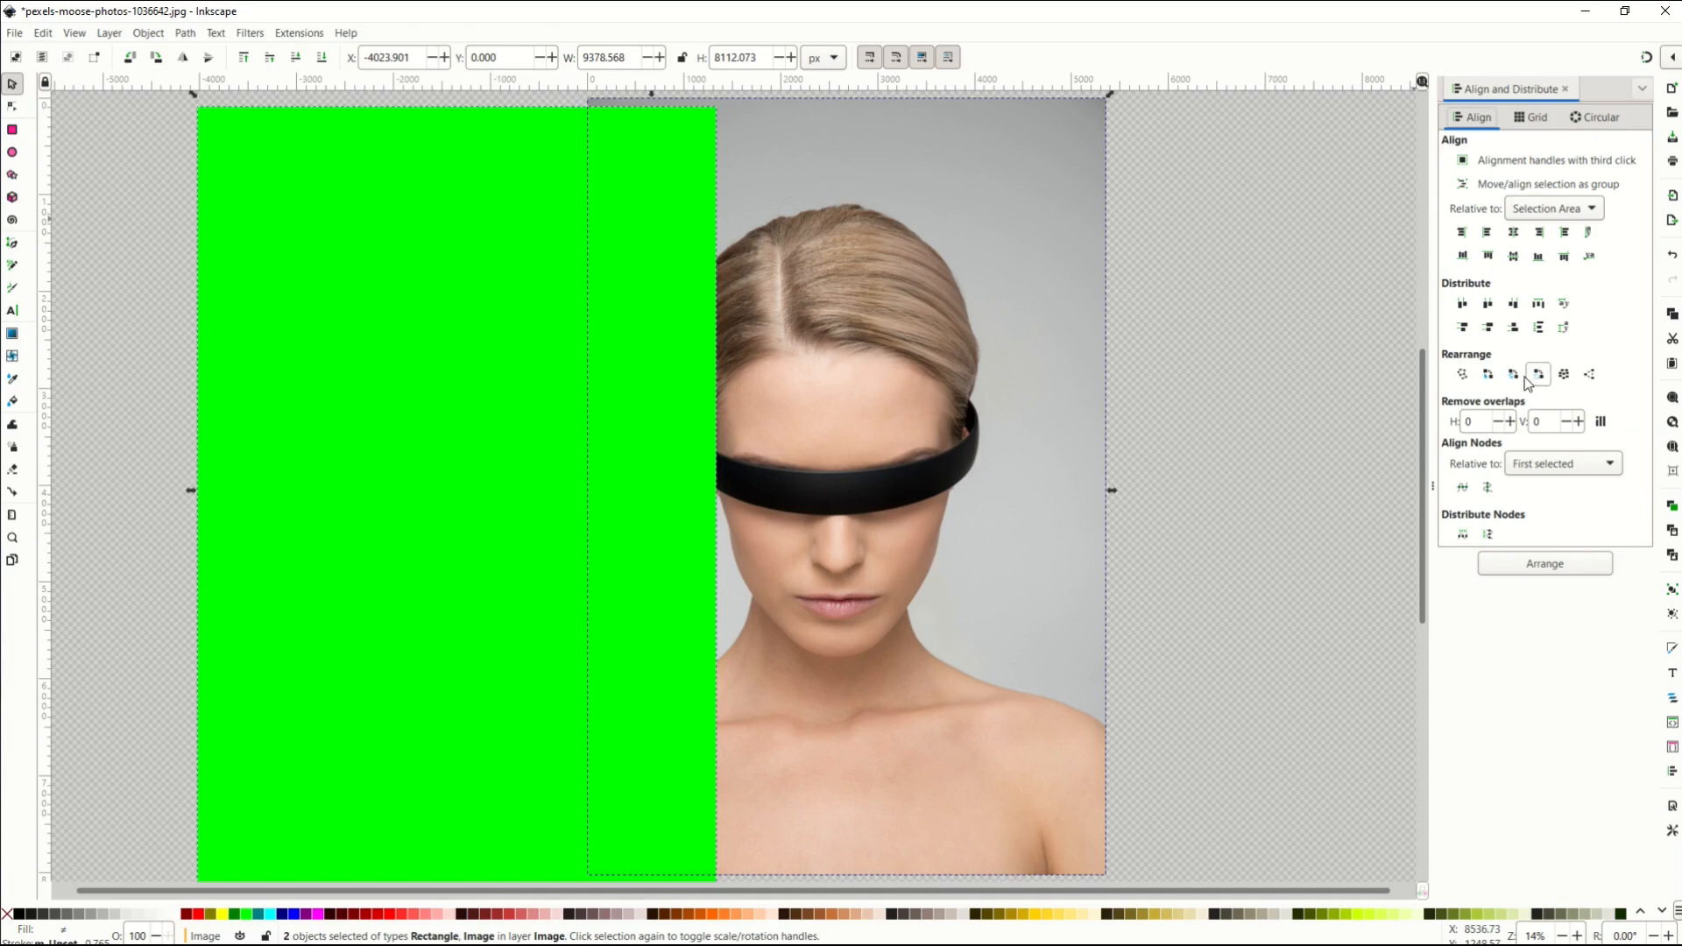
{"action": "left_click", "coordinate": [1514, 235]}
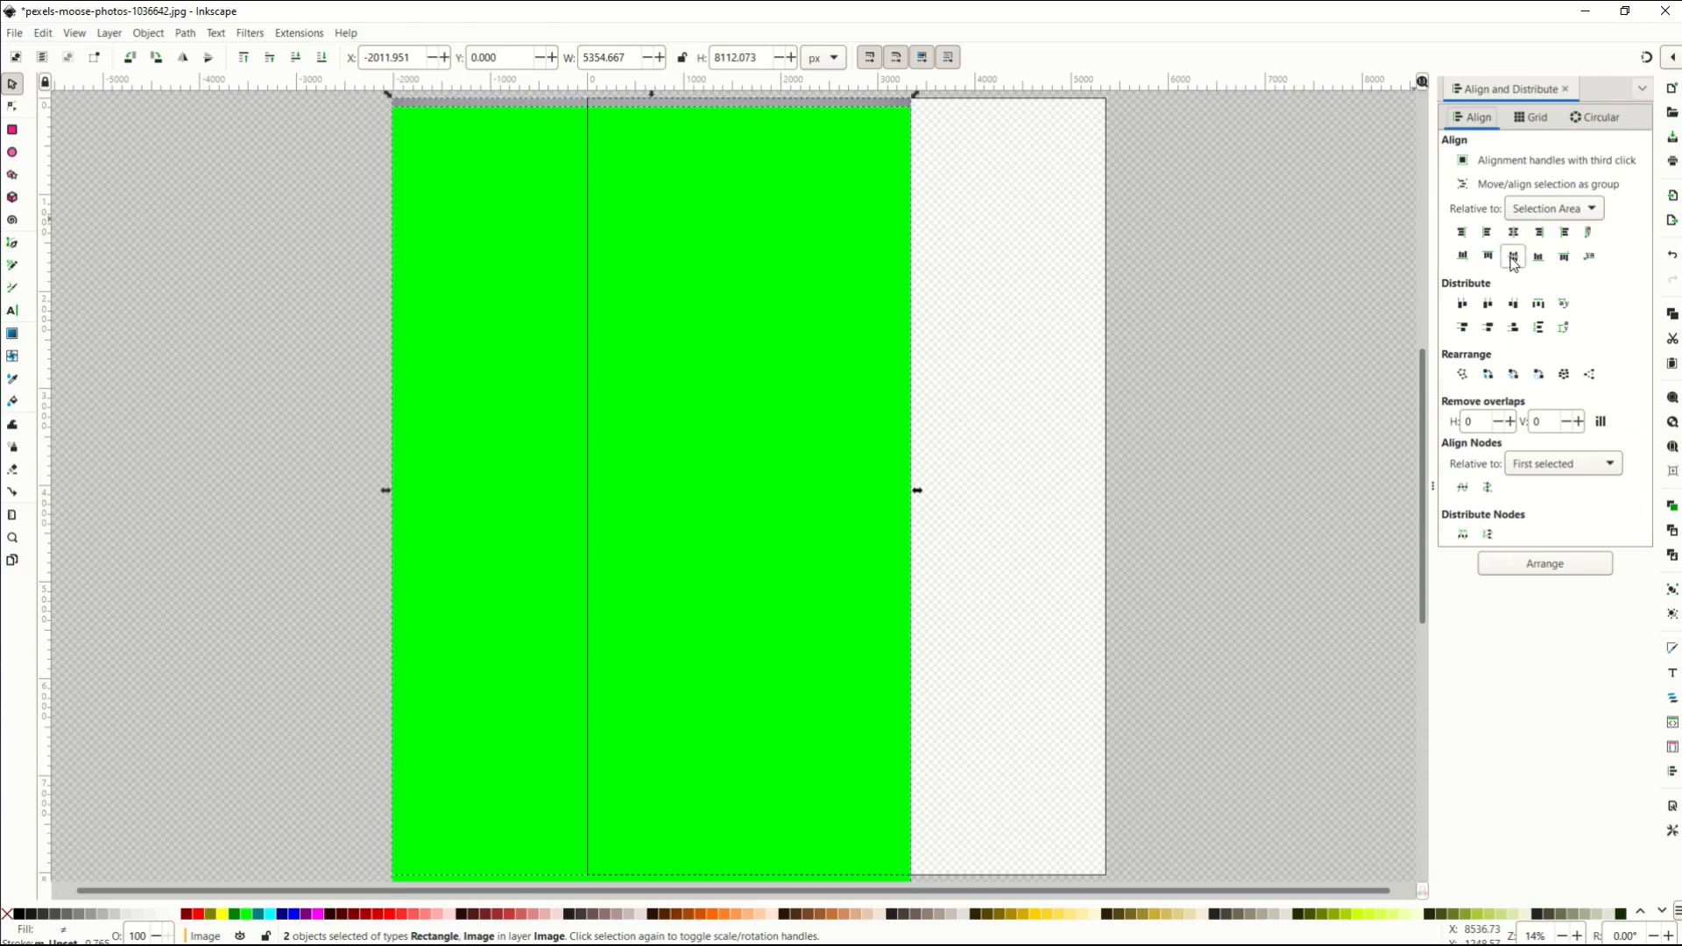
{"action": "left_click", "coordinate": [1513, 257]}
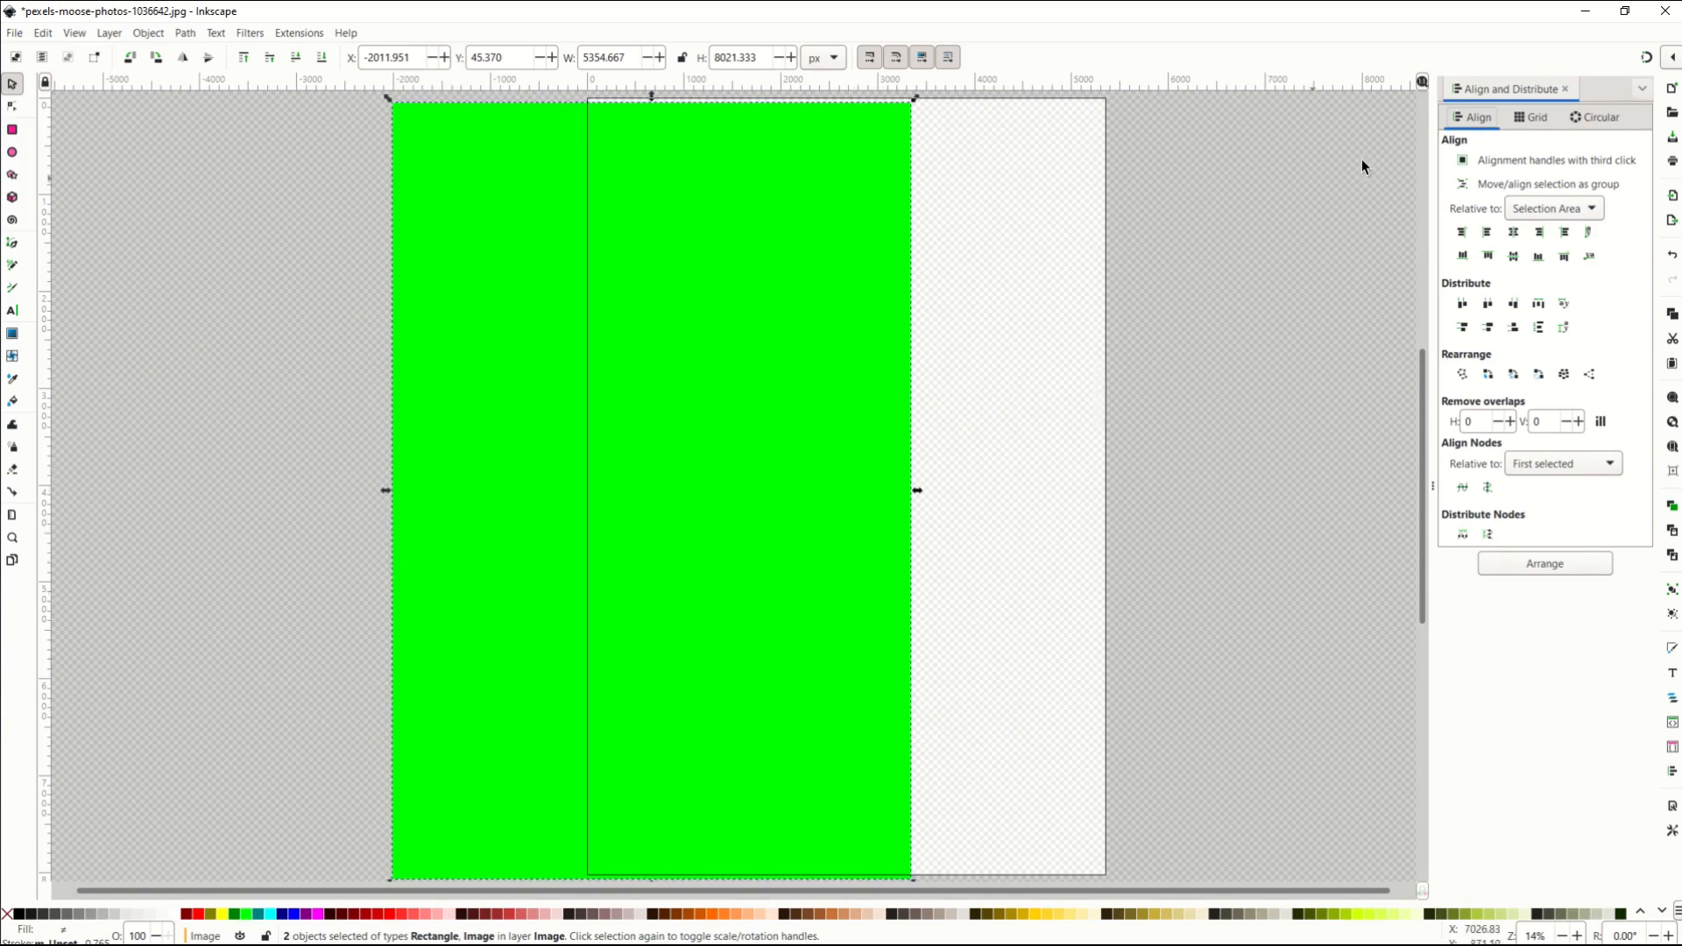
Close the alignment panel and refill the rectangle from the palette, fuchsia then red #D35F5F.
{"action": "left_click", "coordinate": [1565, 89]}
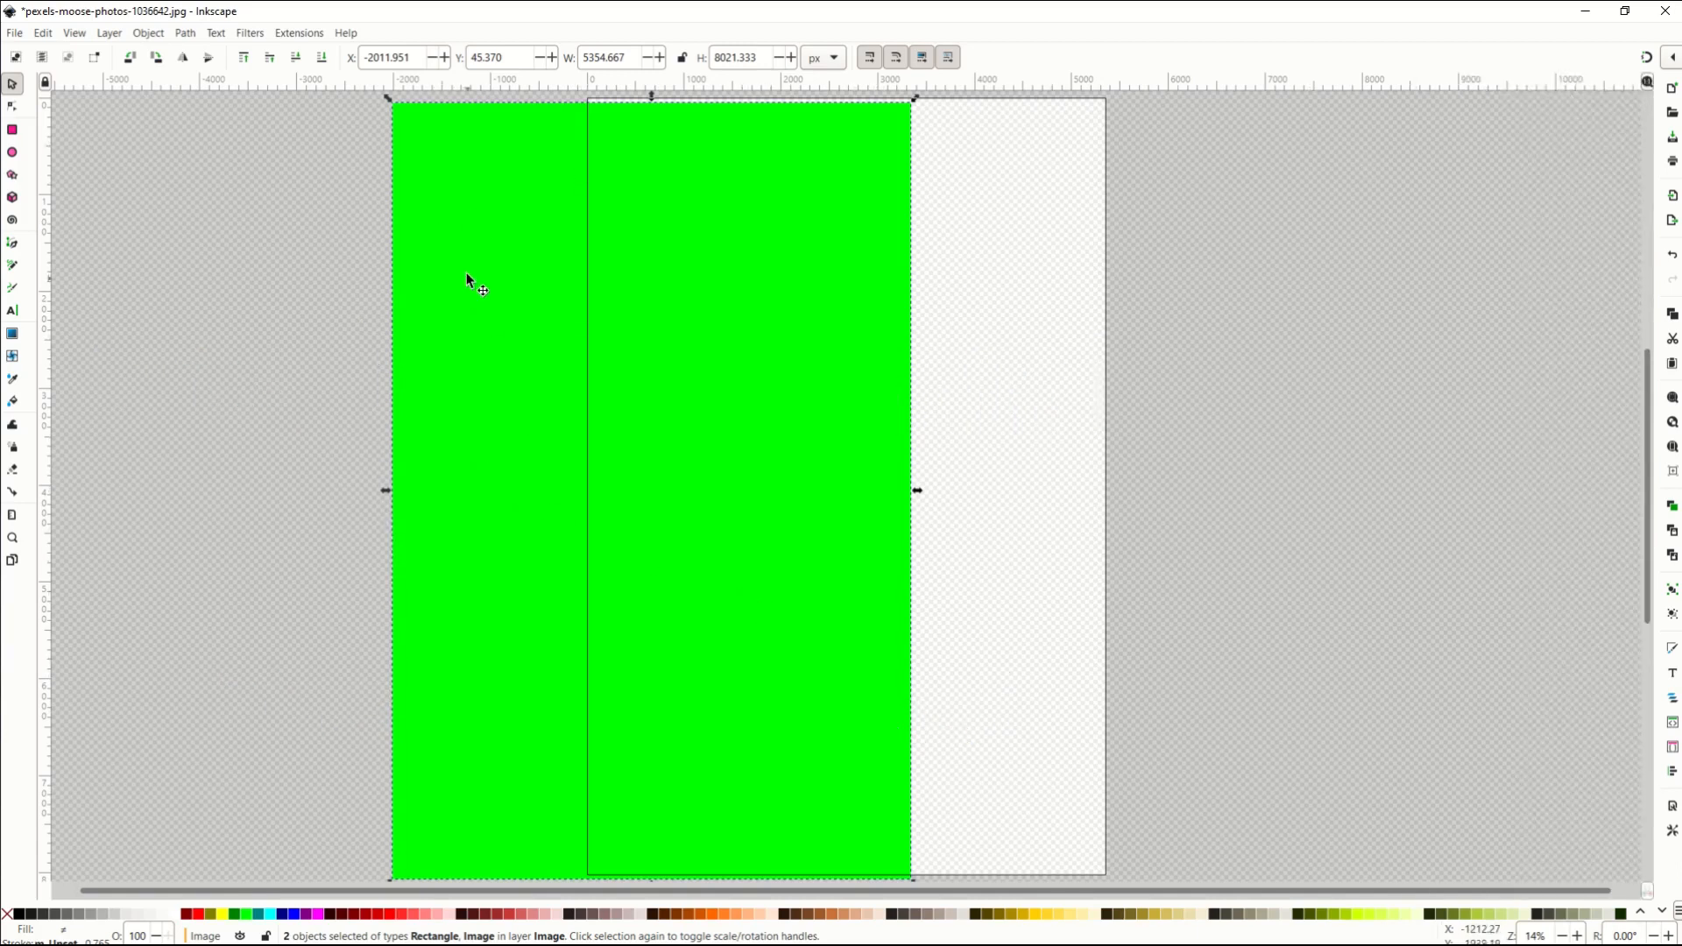
{"action": "left_click", "coordinate": [320, 915]}
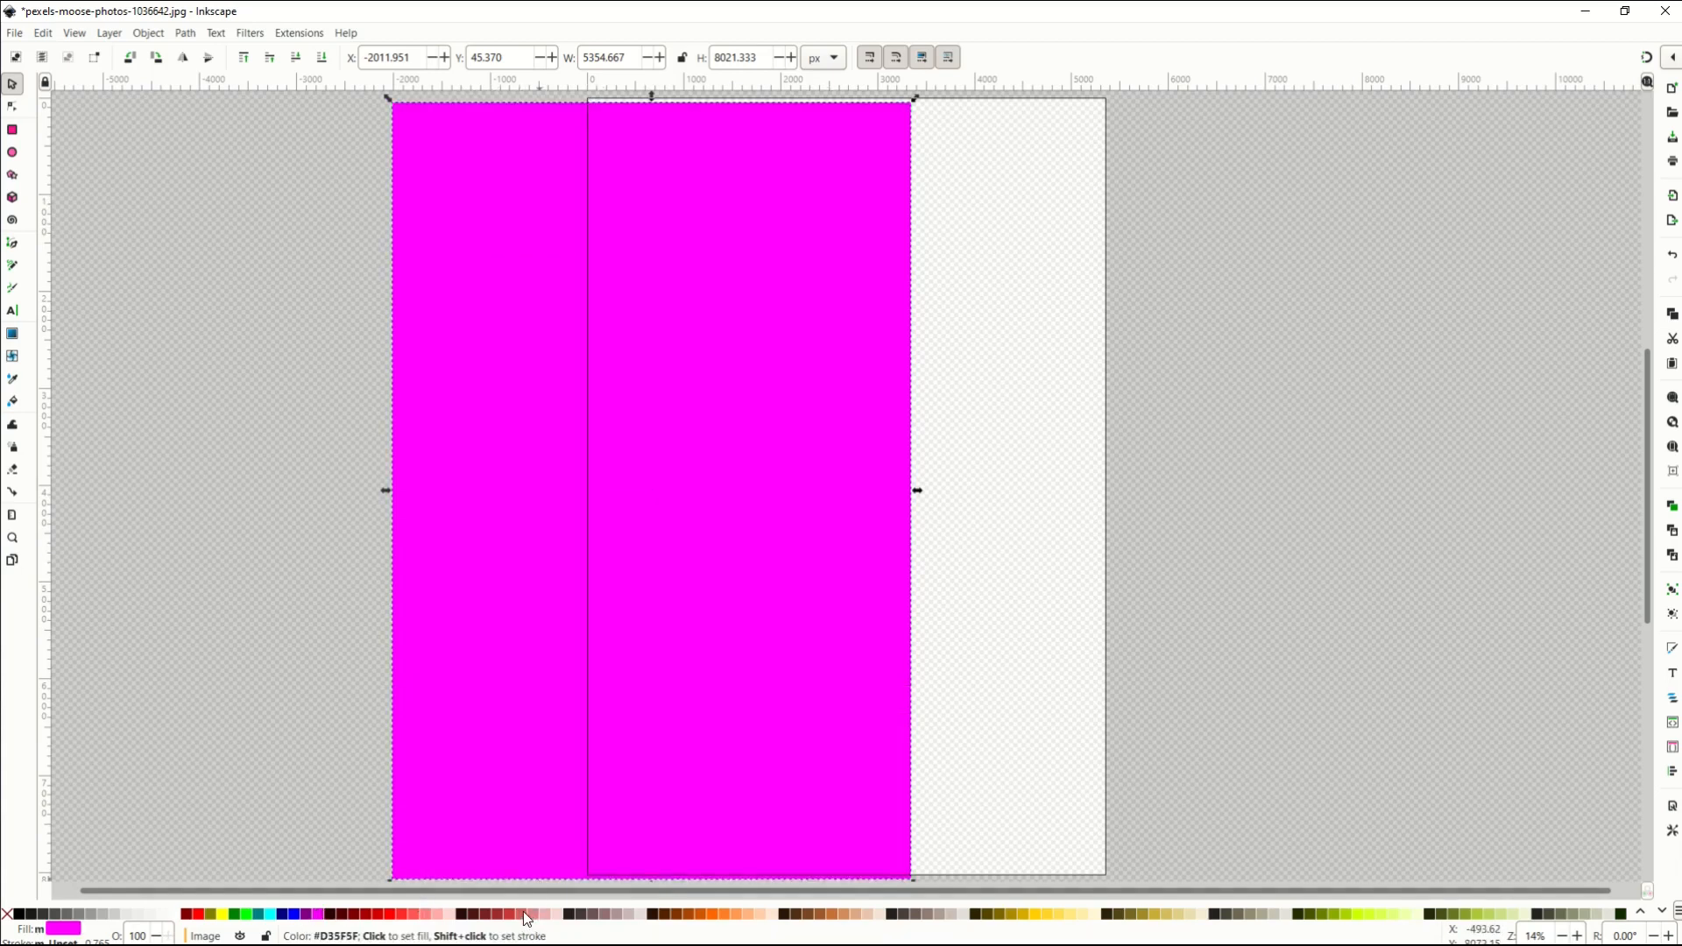
{"action": "left_click", "coordinate": [526, 914]}
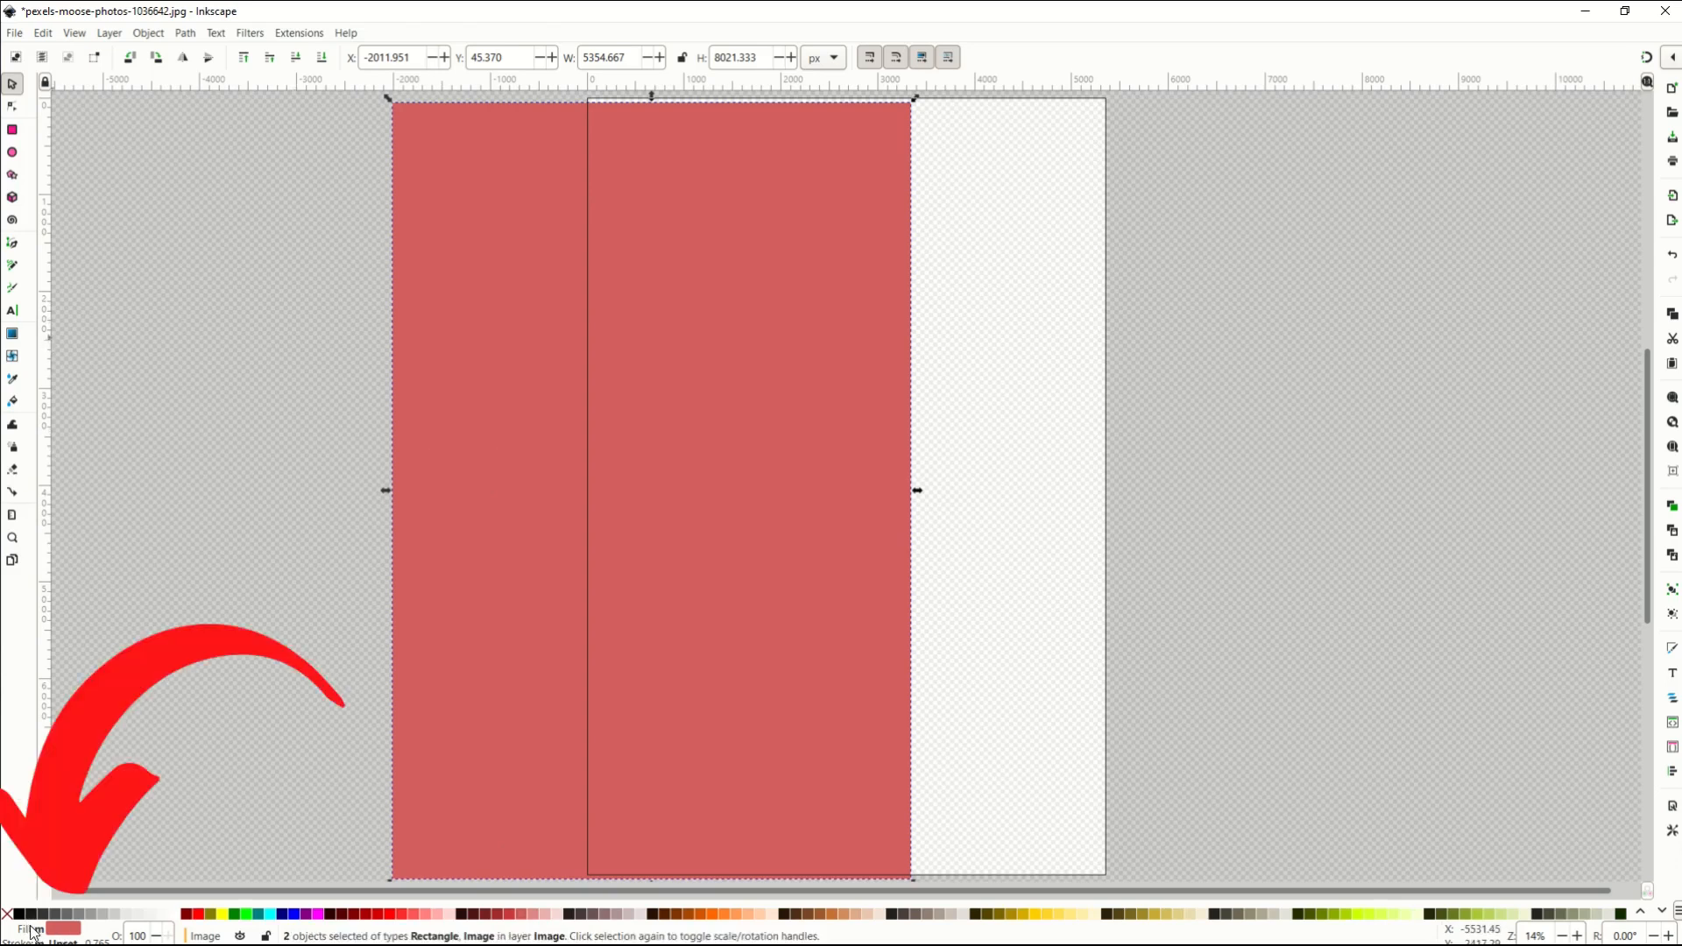
Set the overlay's blend mode to Multiply and change its fill to fuchsia fd00ff.
{"action": "left_click", "coordinate": [59, 929]}
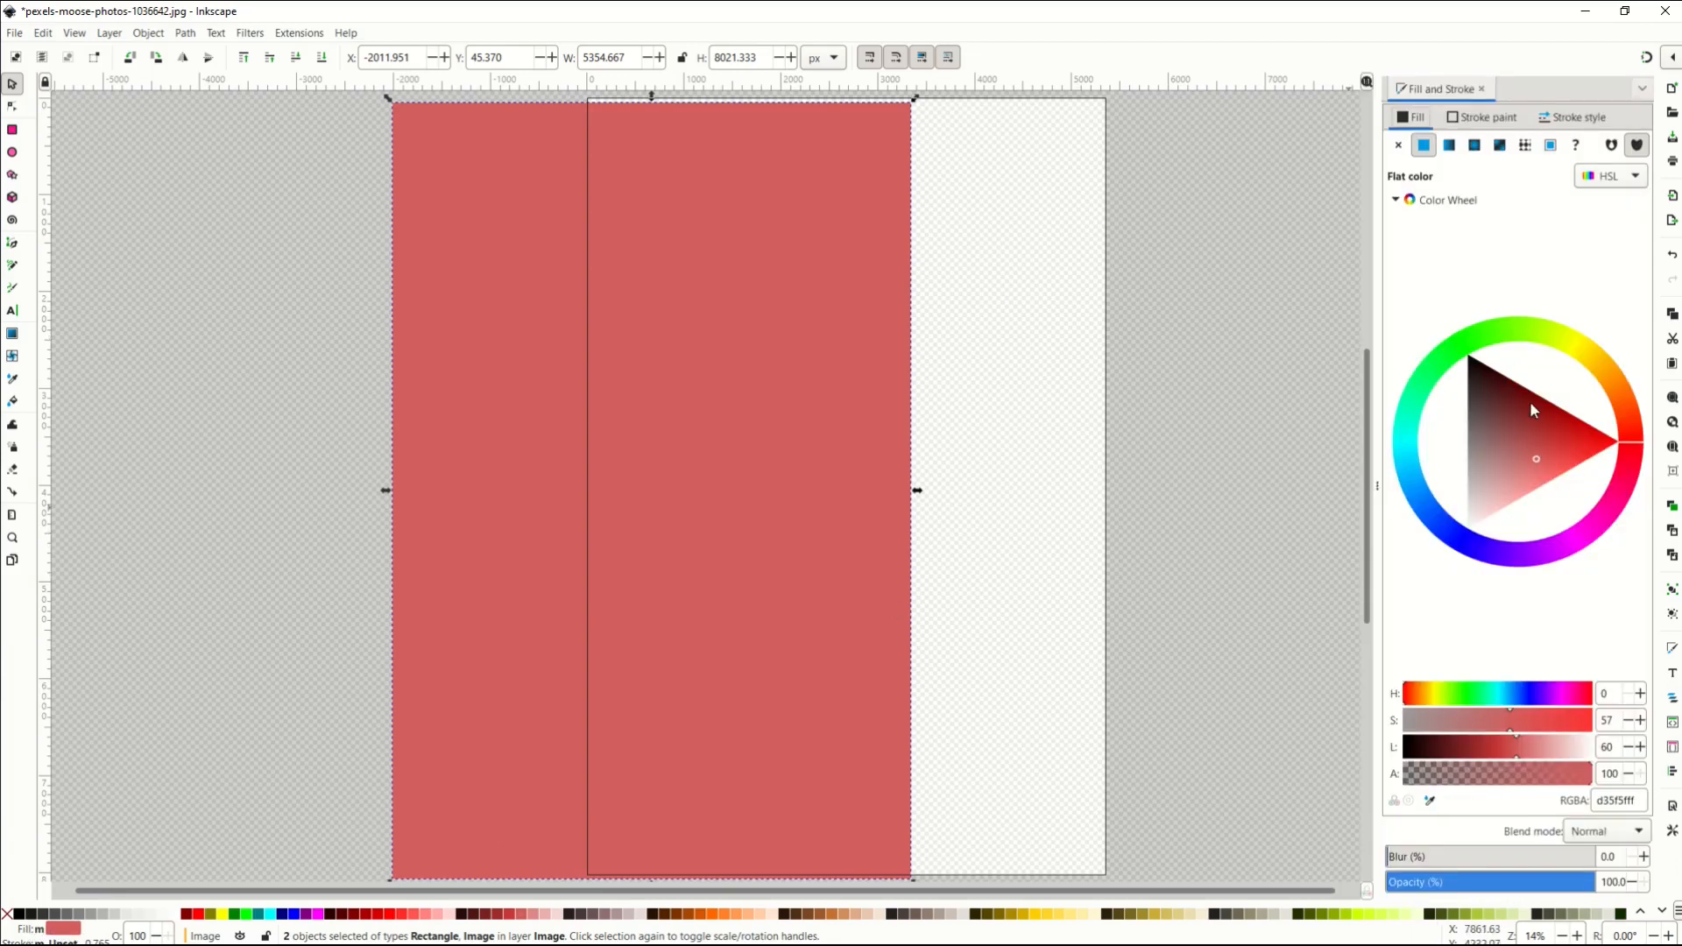
{"action": "mouse_move", "coordinate": [1526, 449]}
{"action": "left_mouse_down"}
{"action": "mouse_move", "coordinate": [1476, 389]}
{"action": "mouse_move", "coordinate": [1549, 441]}
{"action": "left_mouse_up"}
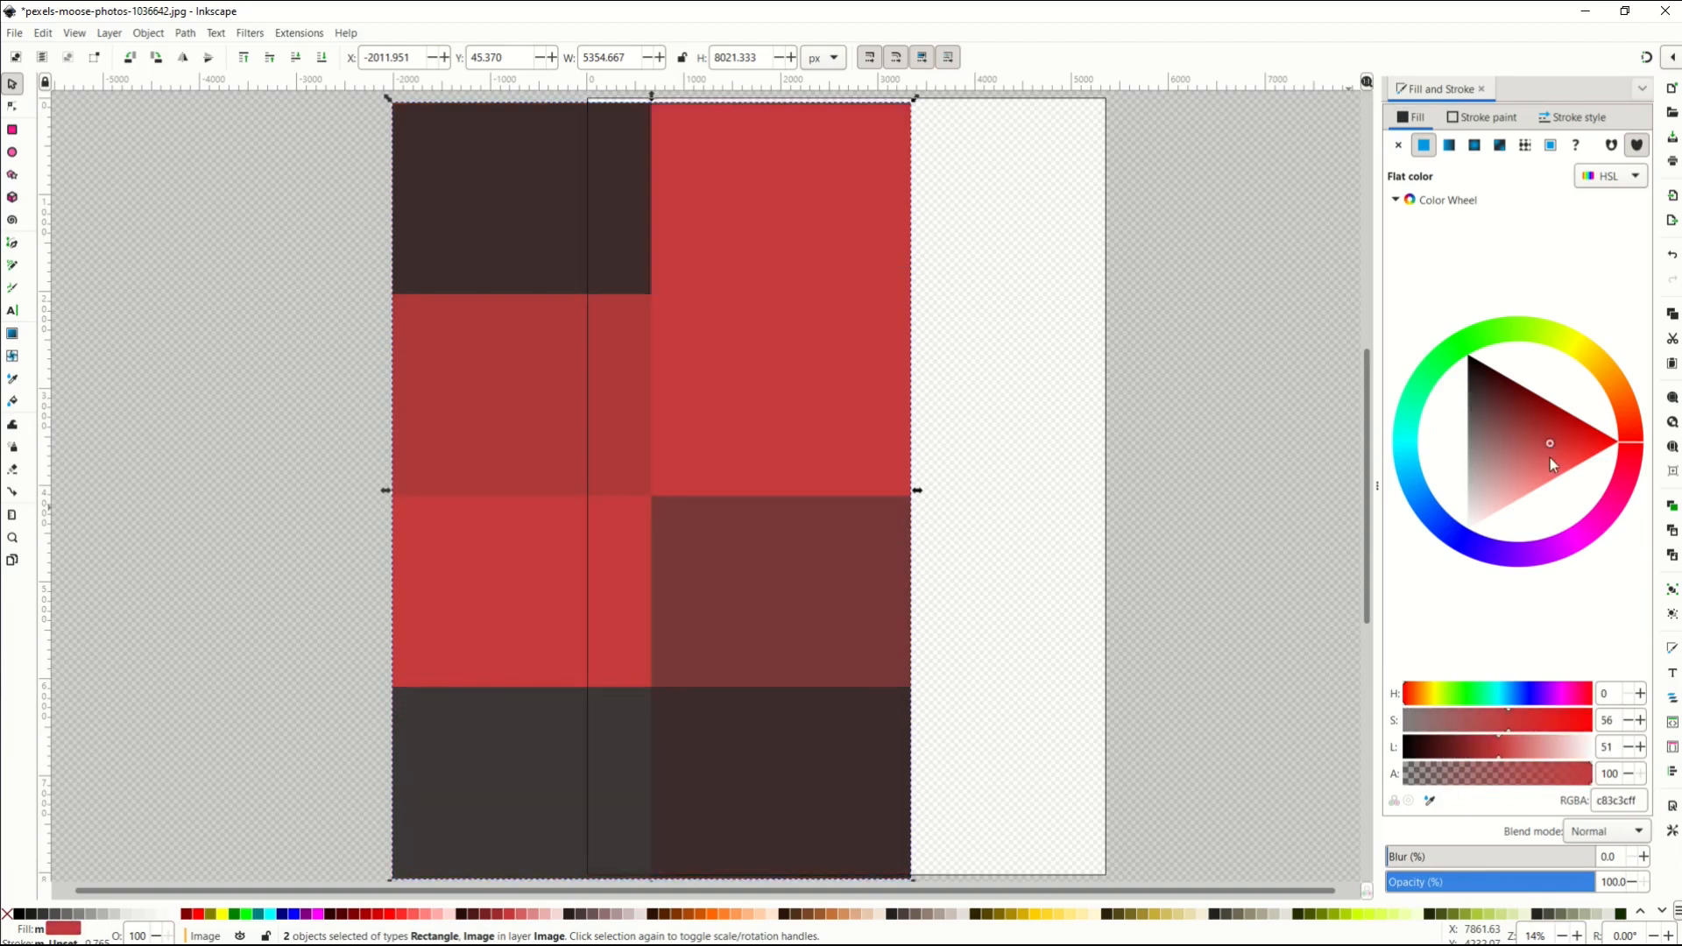
{"action": "left_click", "coordinate": [1574, 839]}
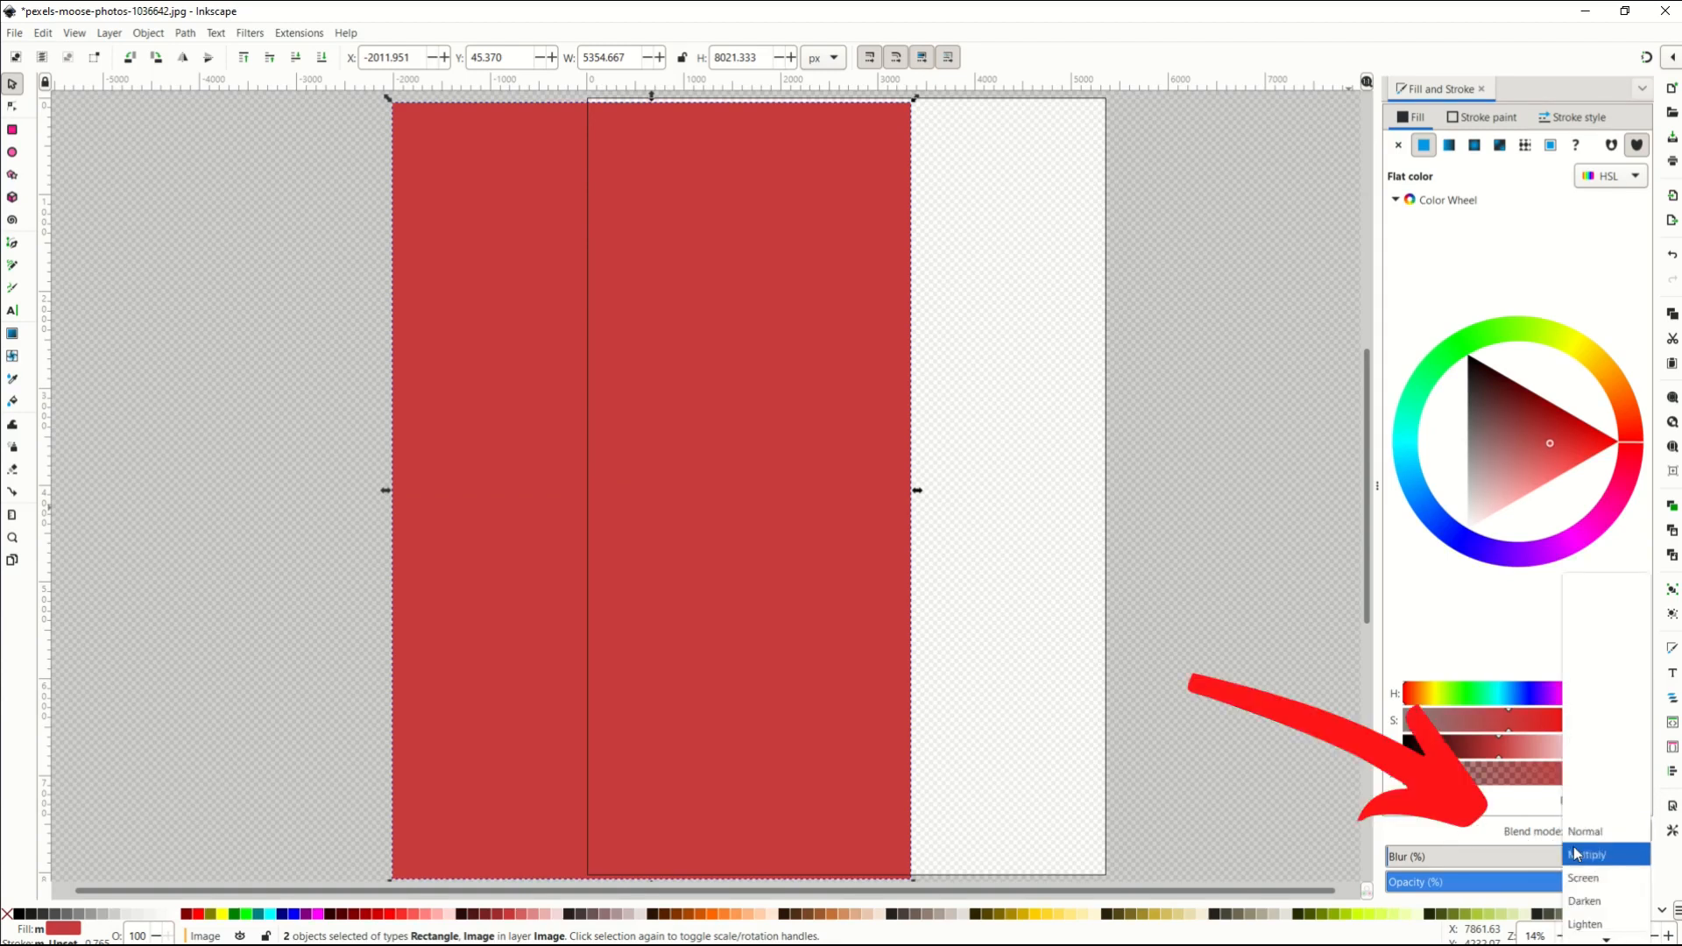
{"action": "left_click", "coordinate": [1574, 853]}
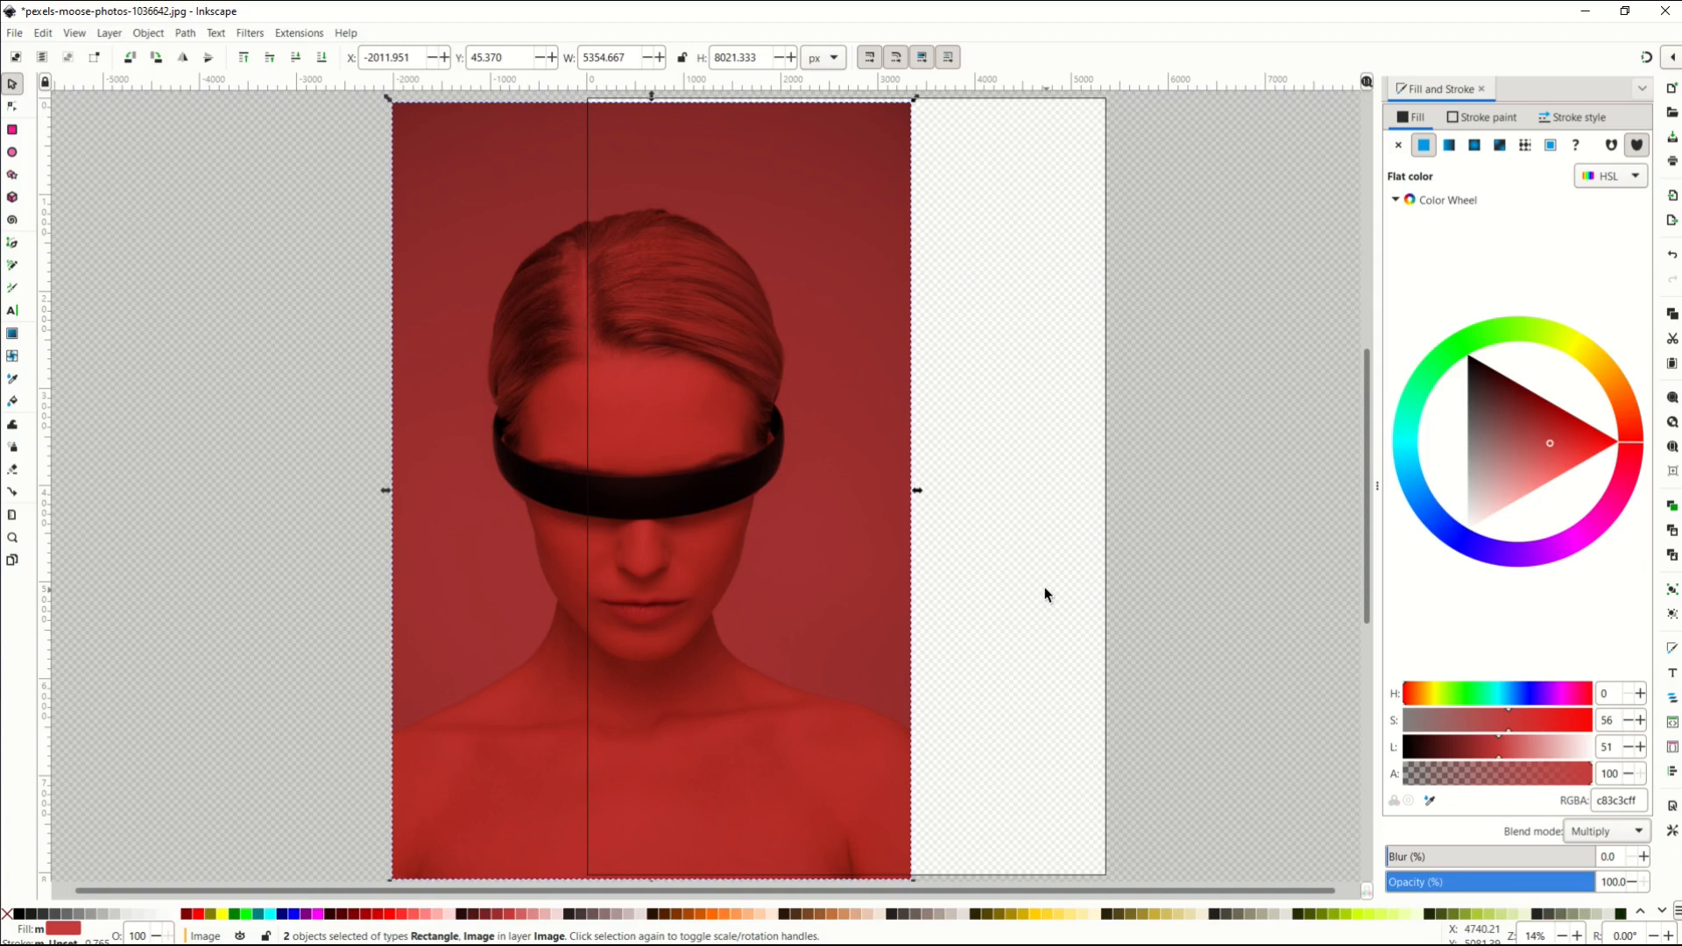
{"action": "mouse_move", "coordinate": [1531, 451]}
{"action": "left_mouse_down"}
{"action": "mouse_move", "coordinate": [1505, 459]}
{"action": "mouse_move", "coordinate": [1534, 449]}
{"action": "left_mouse_up"}
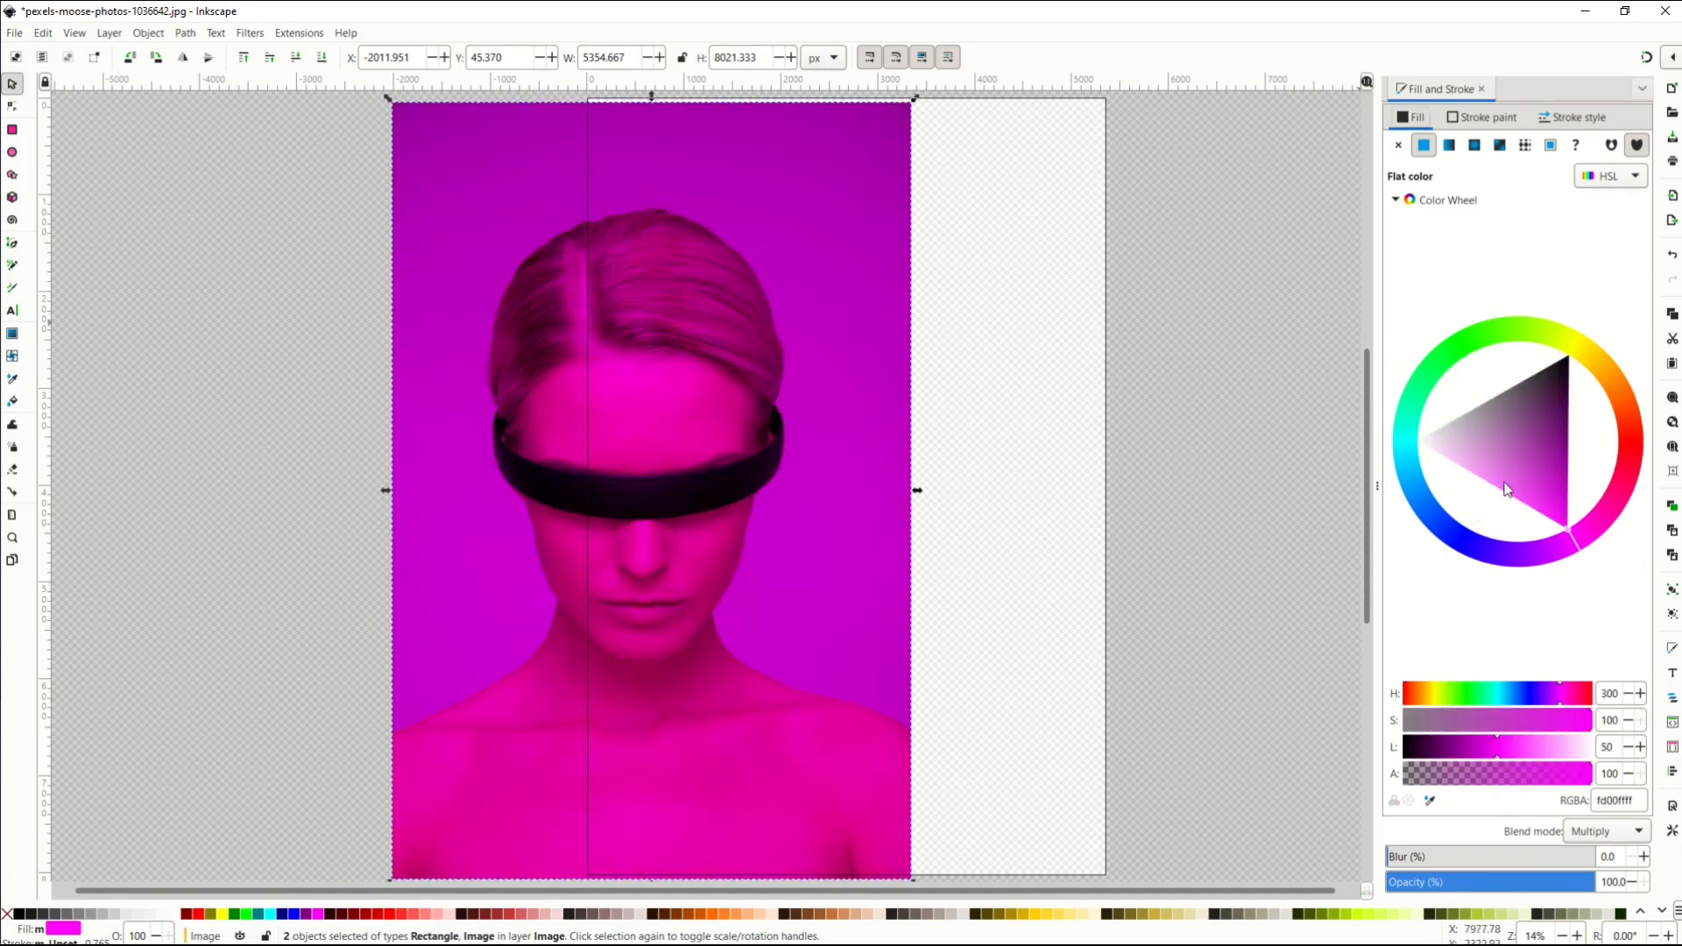
Switch the overlay to Screen blending with a bright green 00ff4d fill.
{"action": "left_click", "coordinate": [1587, 834]}
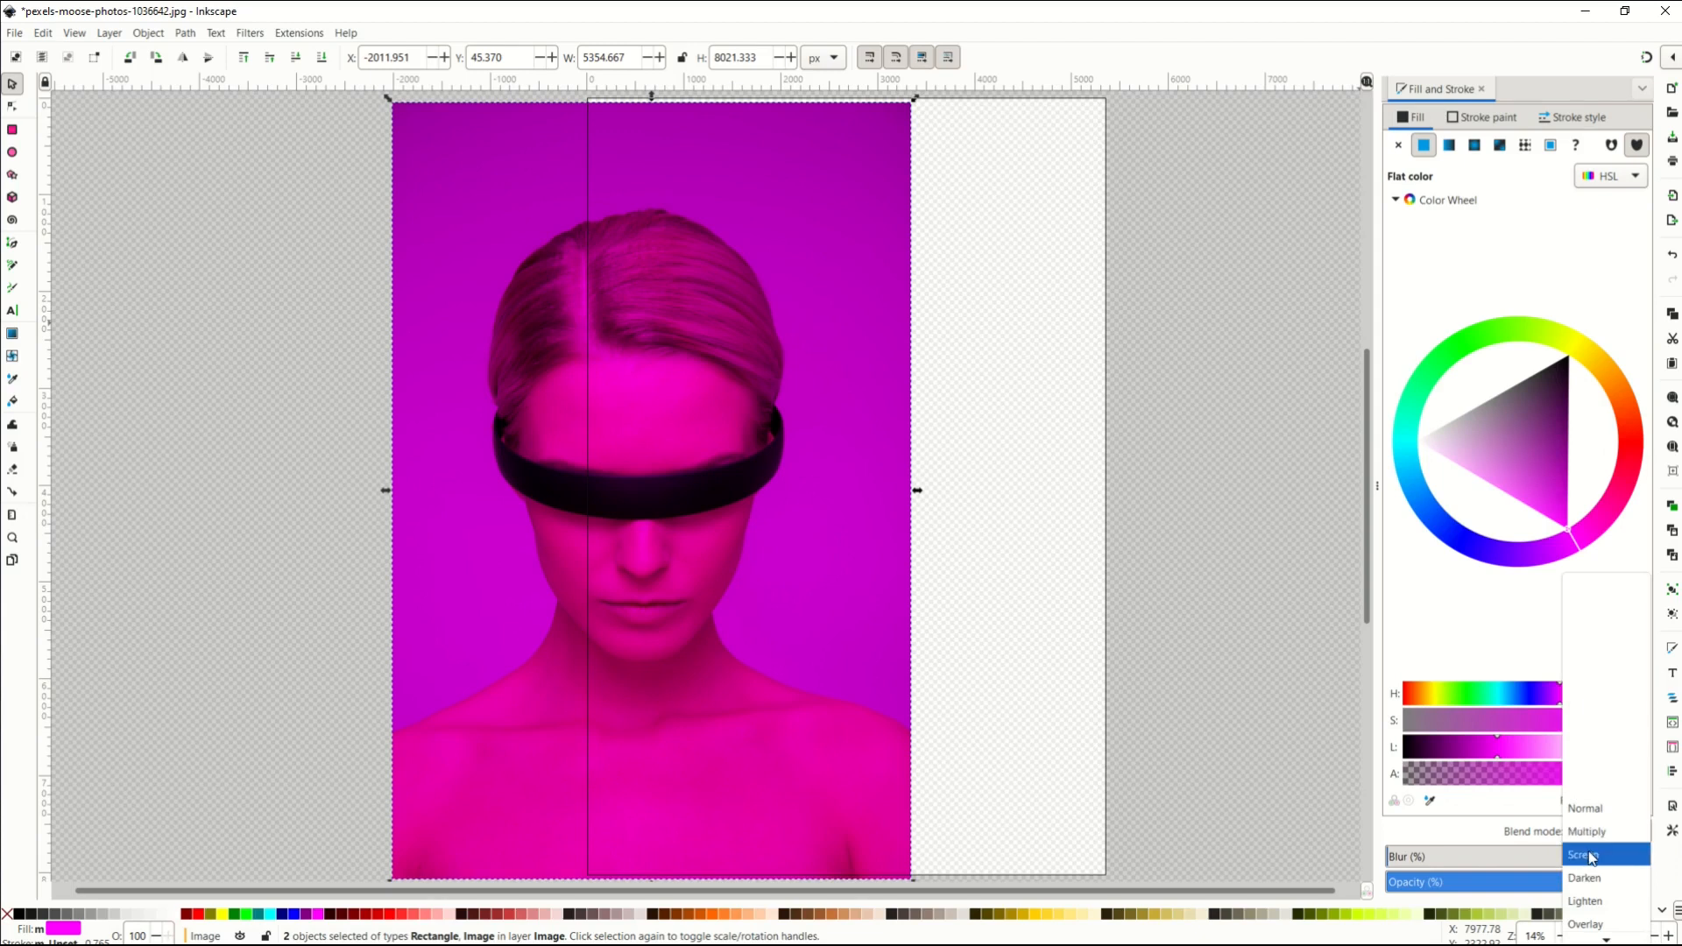
{"action": "left_click", "coordinate": [1591, 858]}
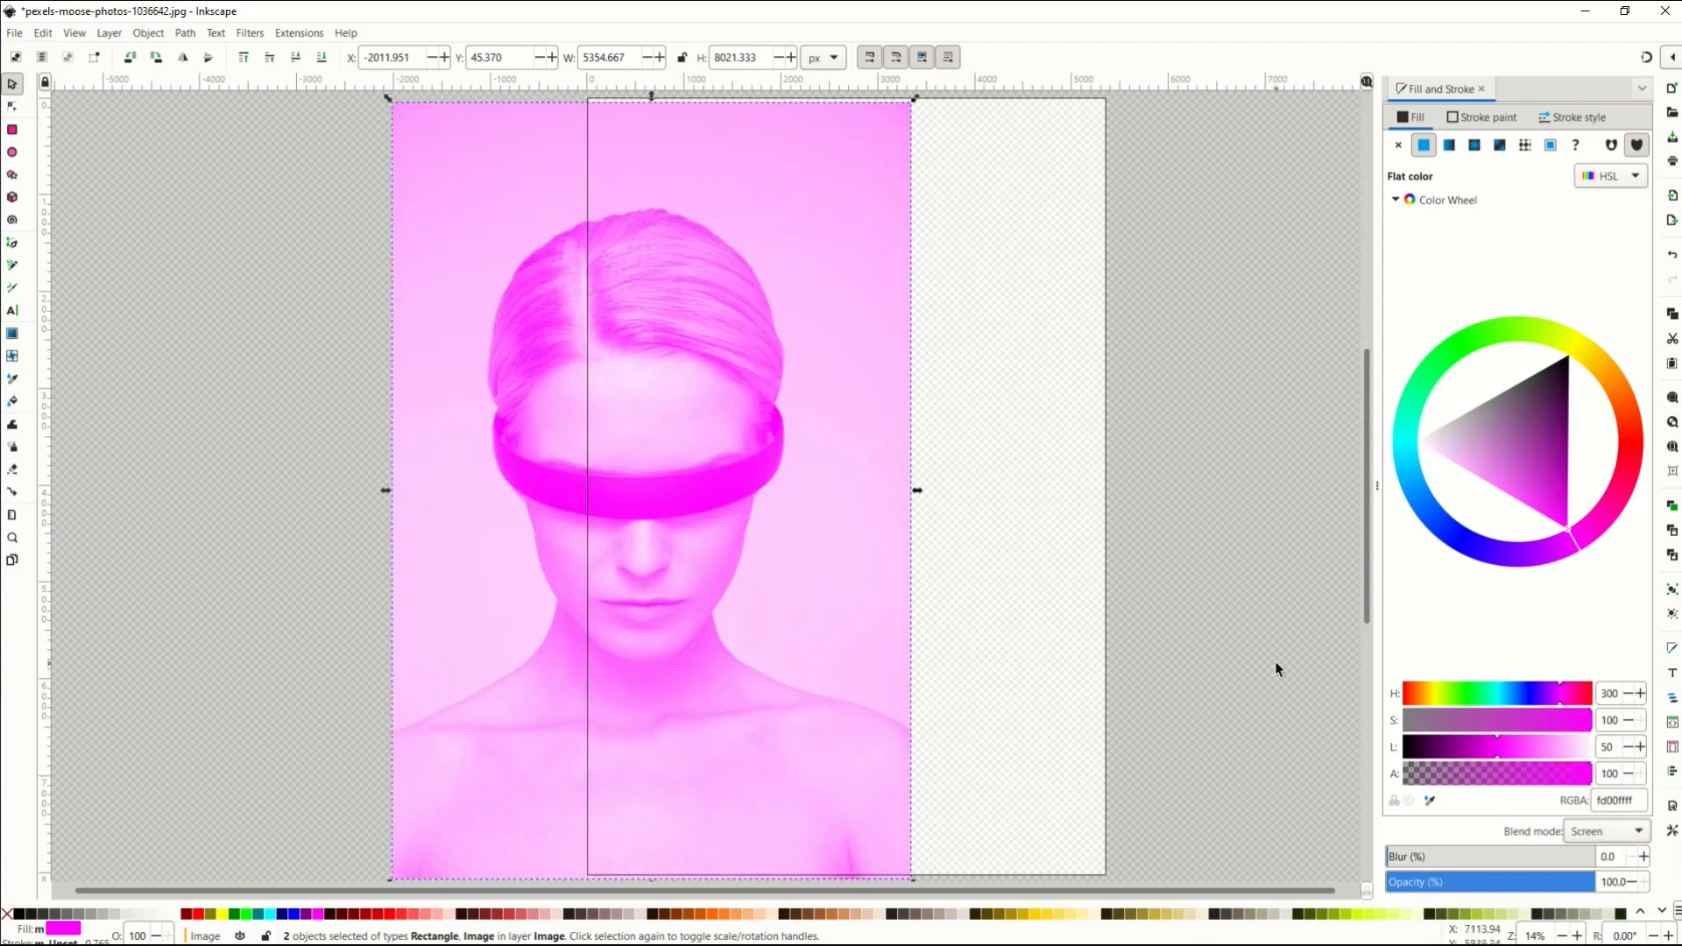
{"action": "left_click_drag", "start_coordinate": [1524, 493], "coordinate": [1445, 553]}
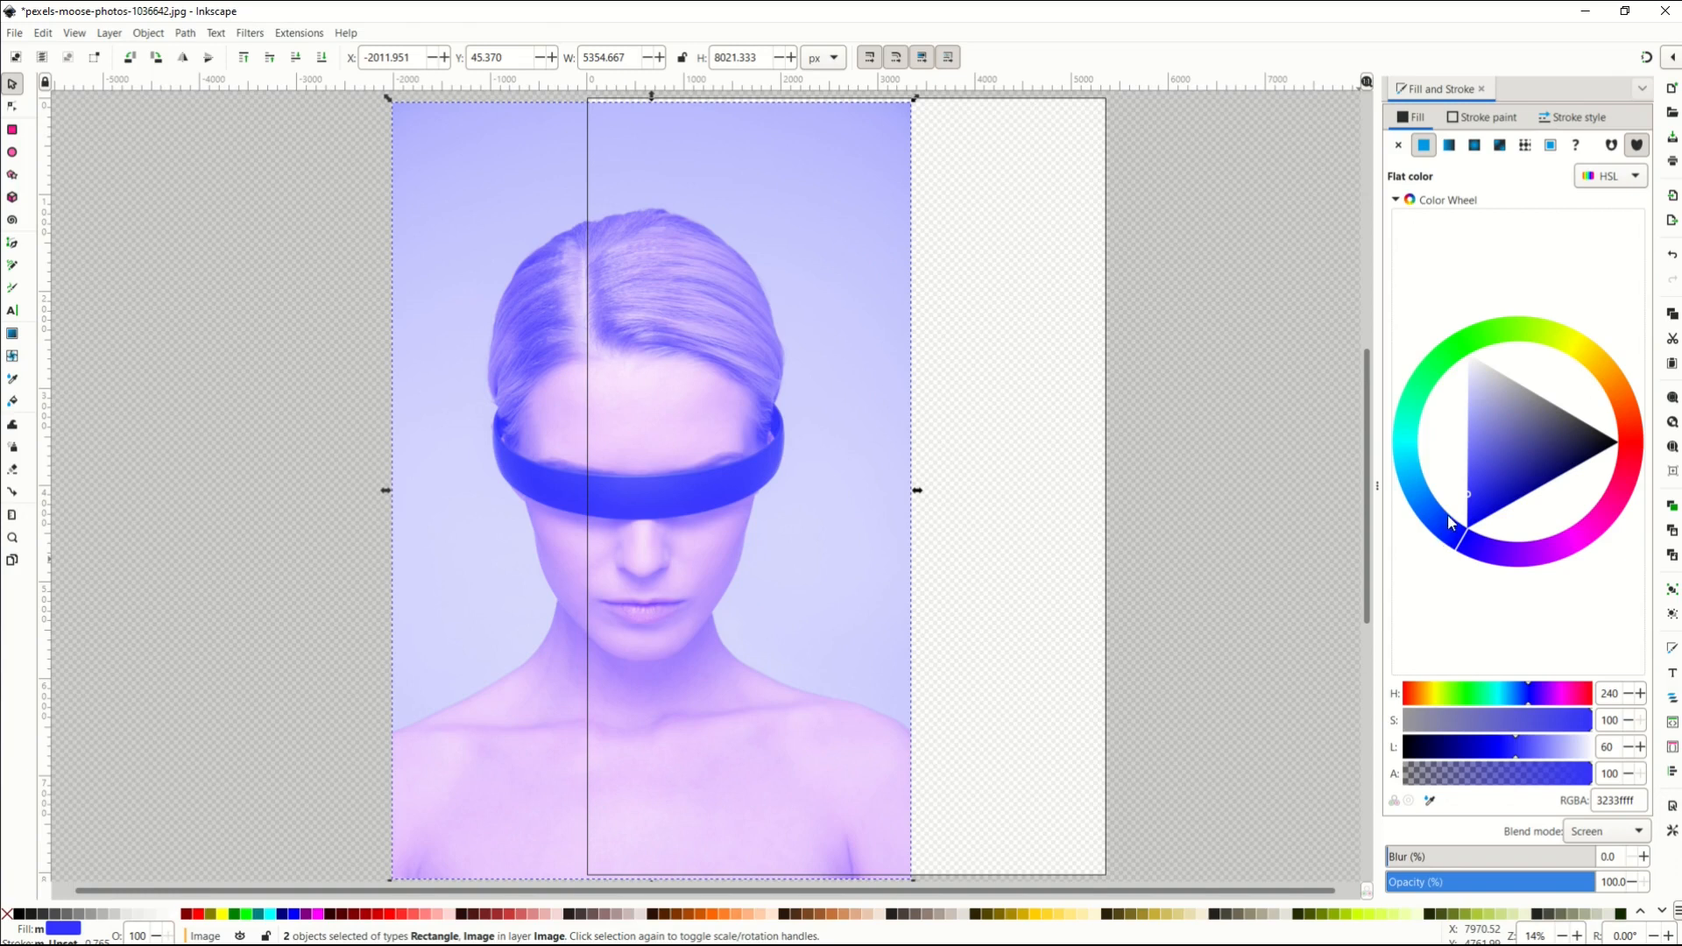
{"action": "left_click", "coordinate": [1432, 364]}
{"action": "mouse_move", "coordinate": [1447, 380]}
{"action": "left_mouse_down"}
{"action": "mouse_move", "coordinate": [1515, 472]}
{"action": "mouse_move", "coordinate": [1468, 586]}
{"action": "mouse_move", "coordinate": [1400, 387]}
{"action": "left_mouse_up"}
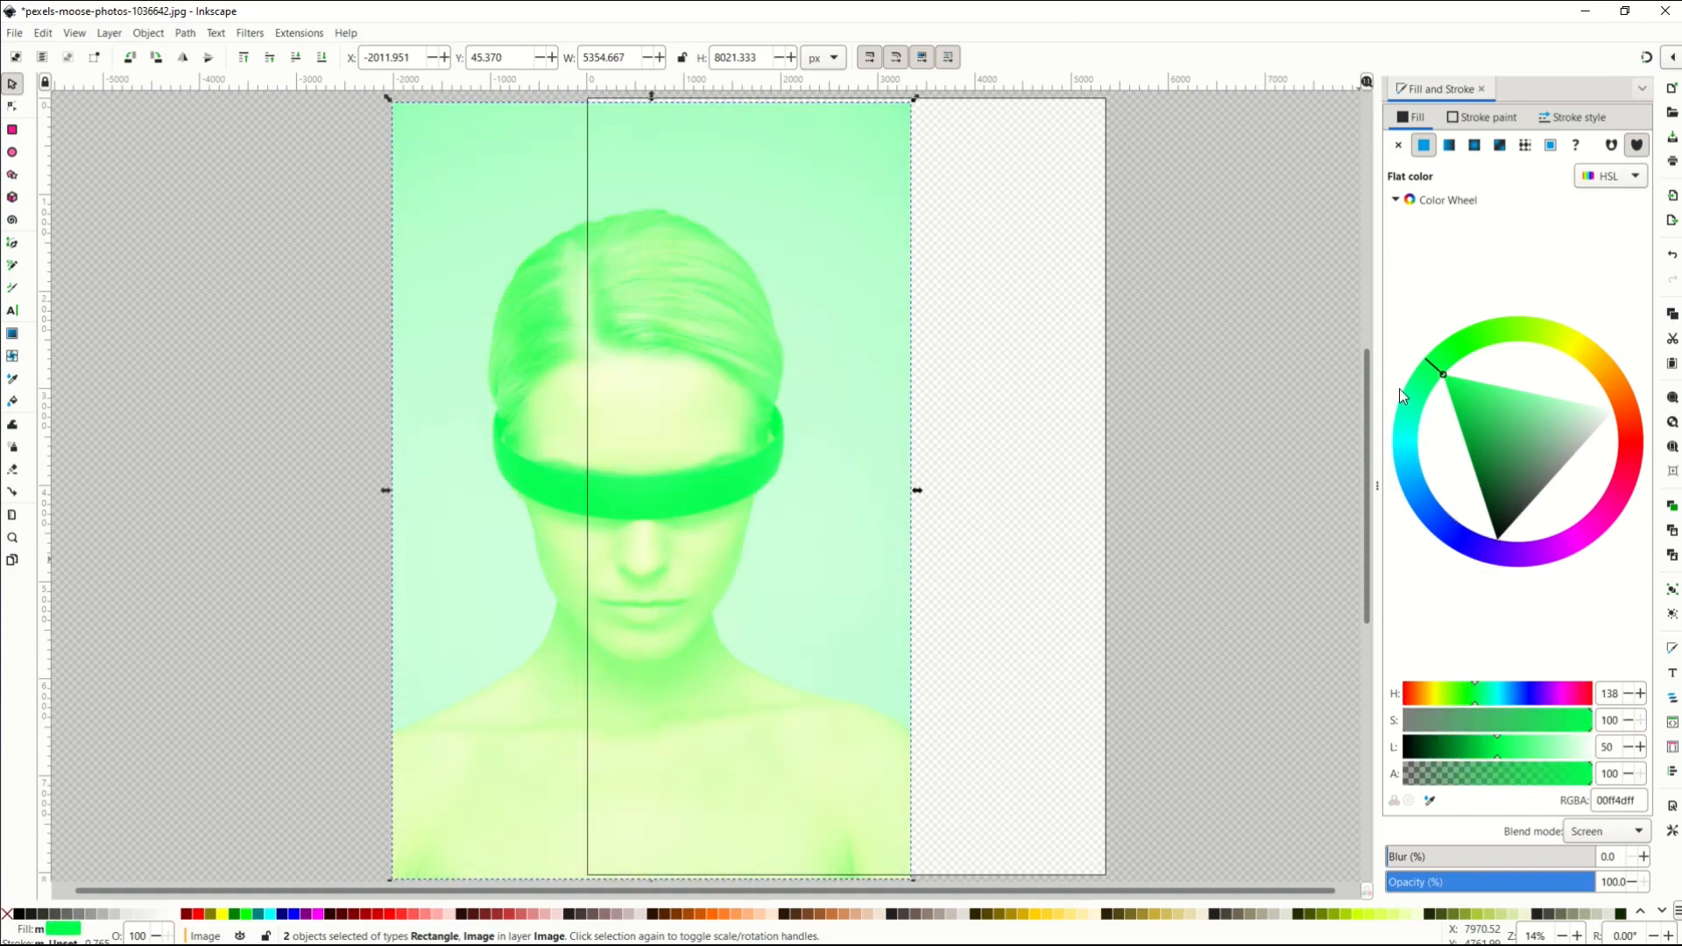
{"action": "left_click", "coordinate": [1582, 836]}
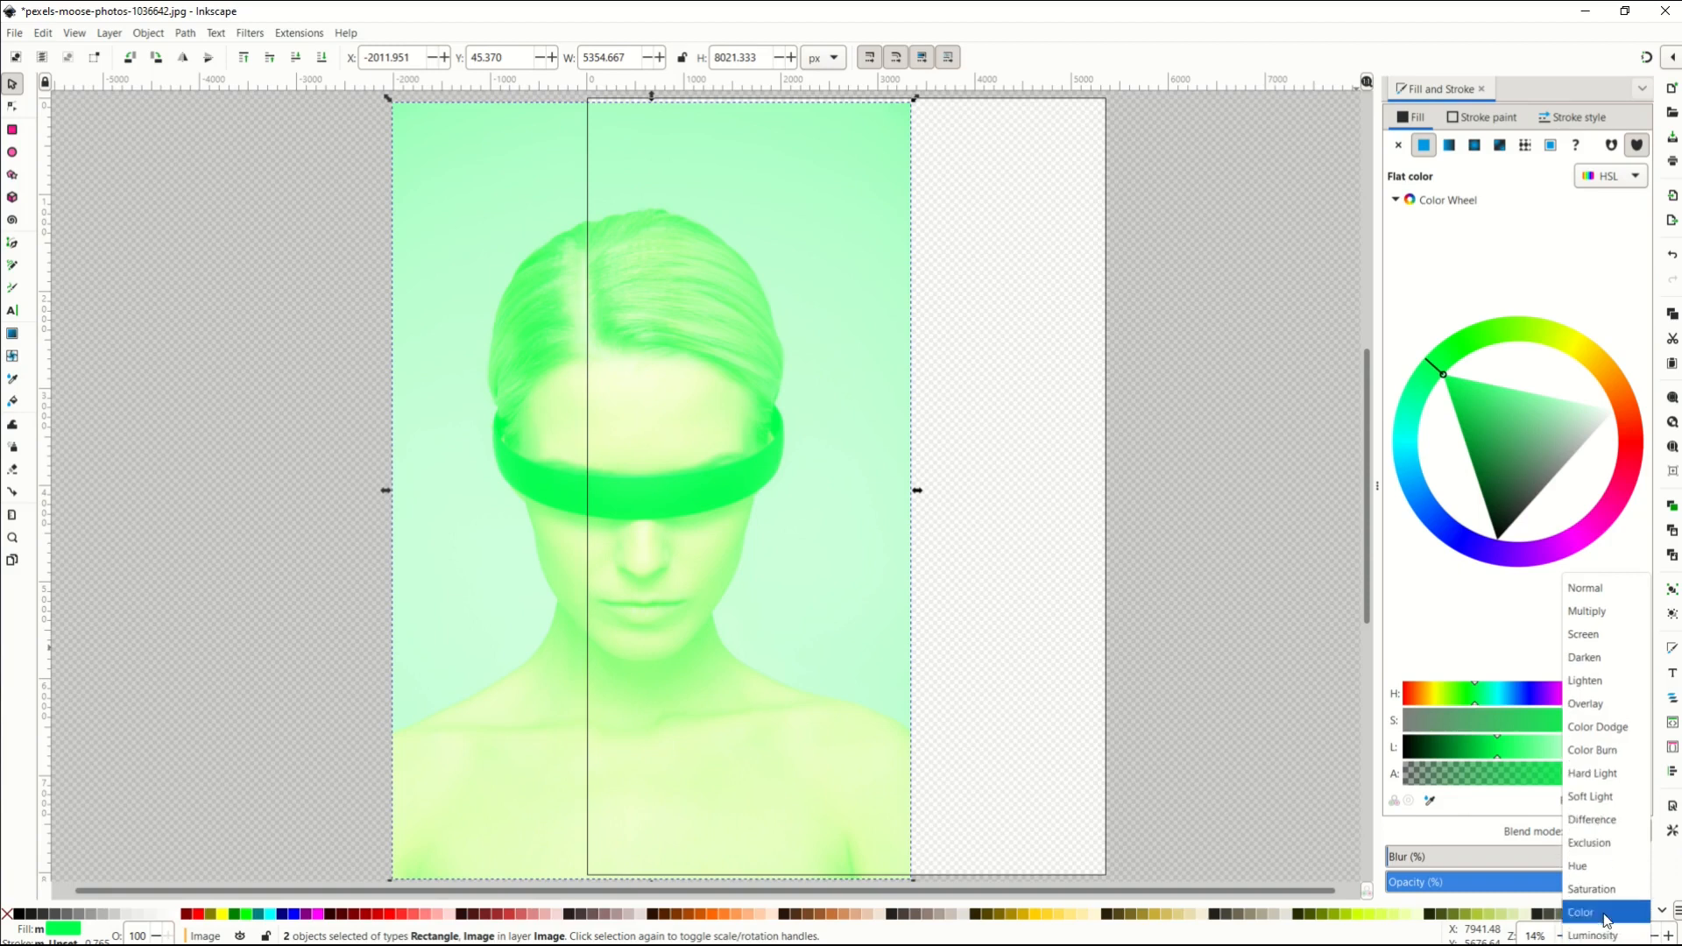
Set Soft Light blending with a purple be00ff fill, then close Fill and Stroke.
{"action": "left_click", "coordinate": [1590, 796]}
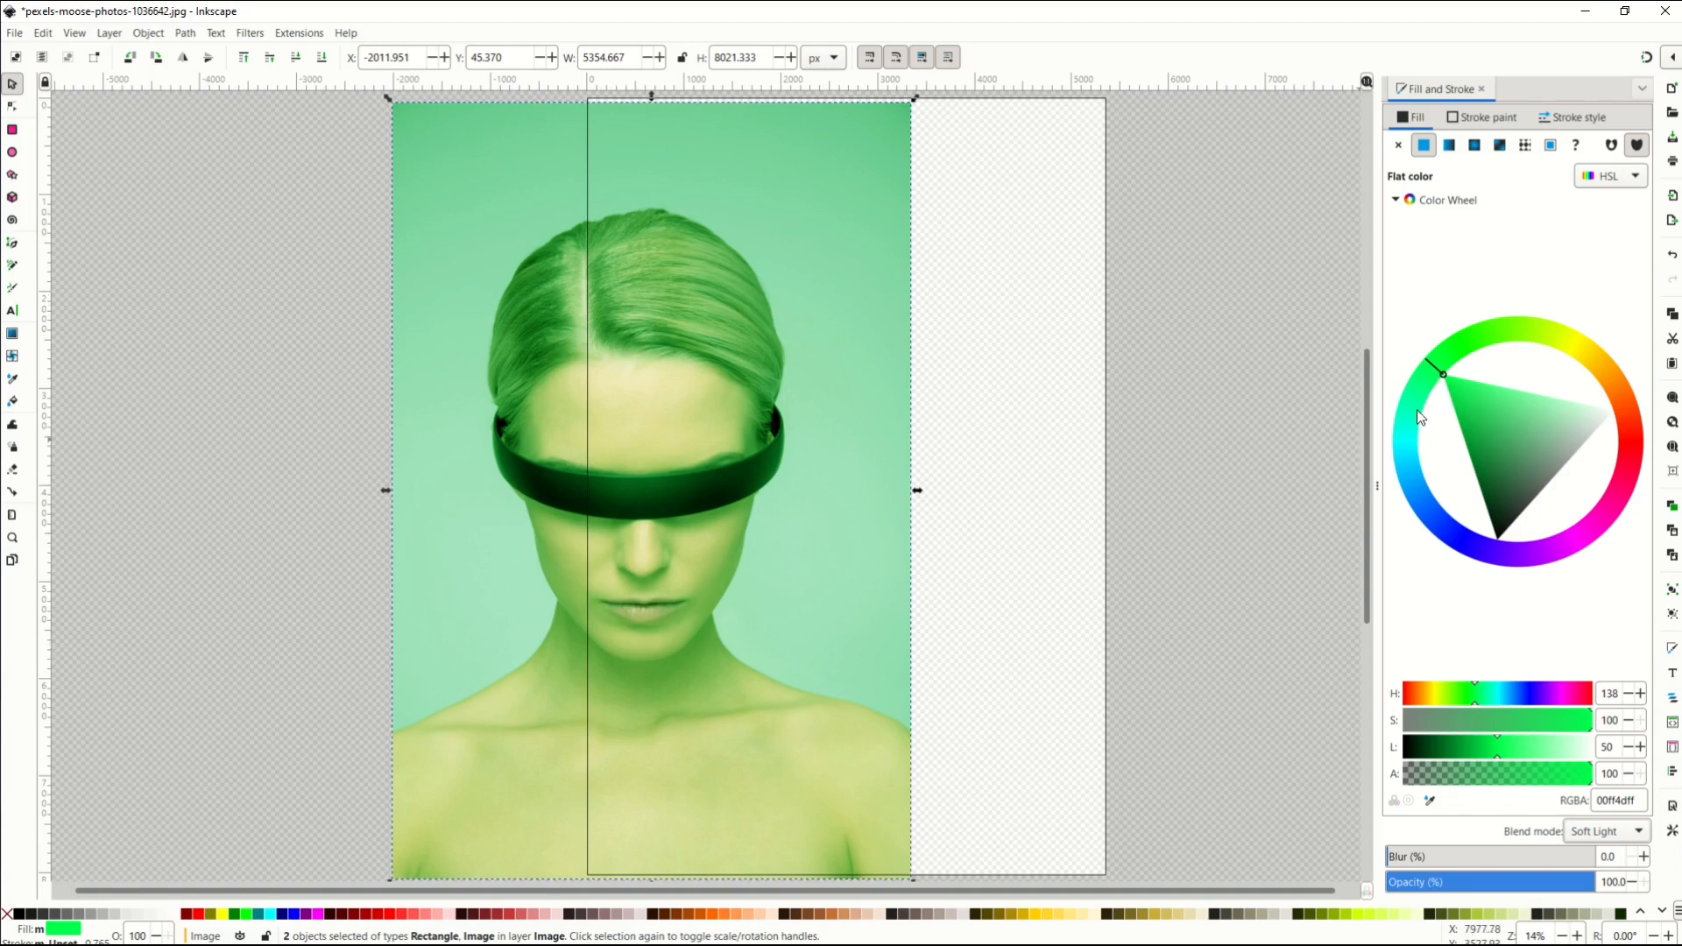
{"action": "left_click", "coordinate": [1419, 514]}
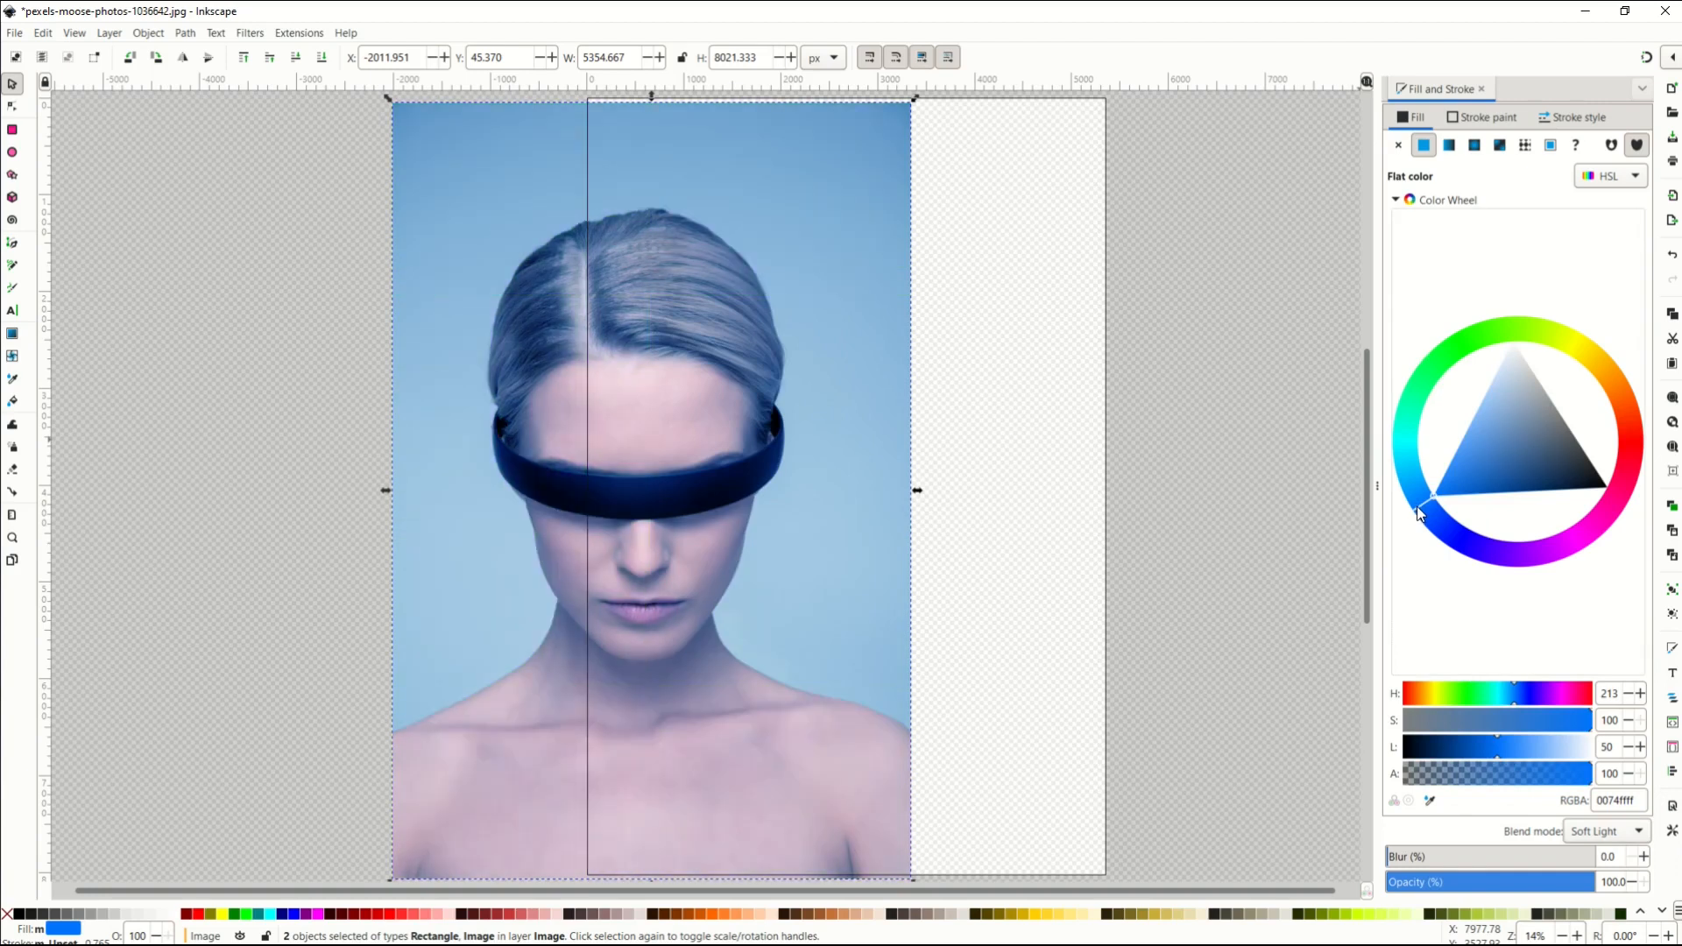
{"action": "left_click", "coordinate": [1548, 544]}
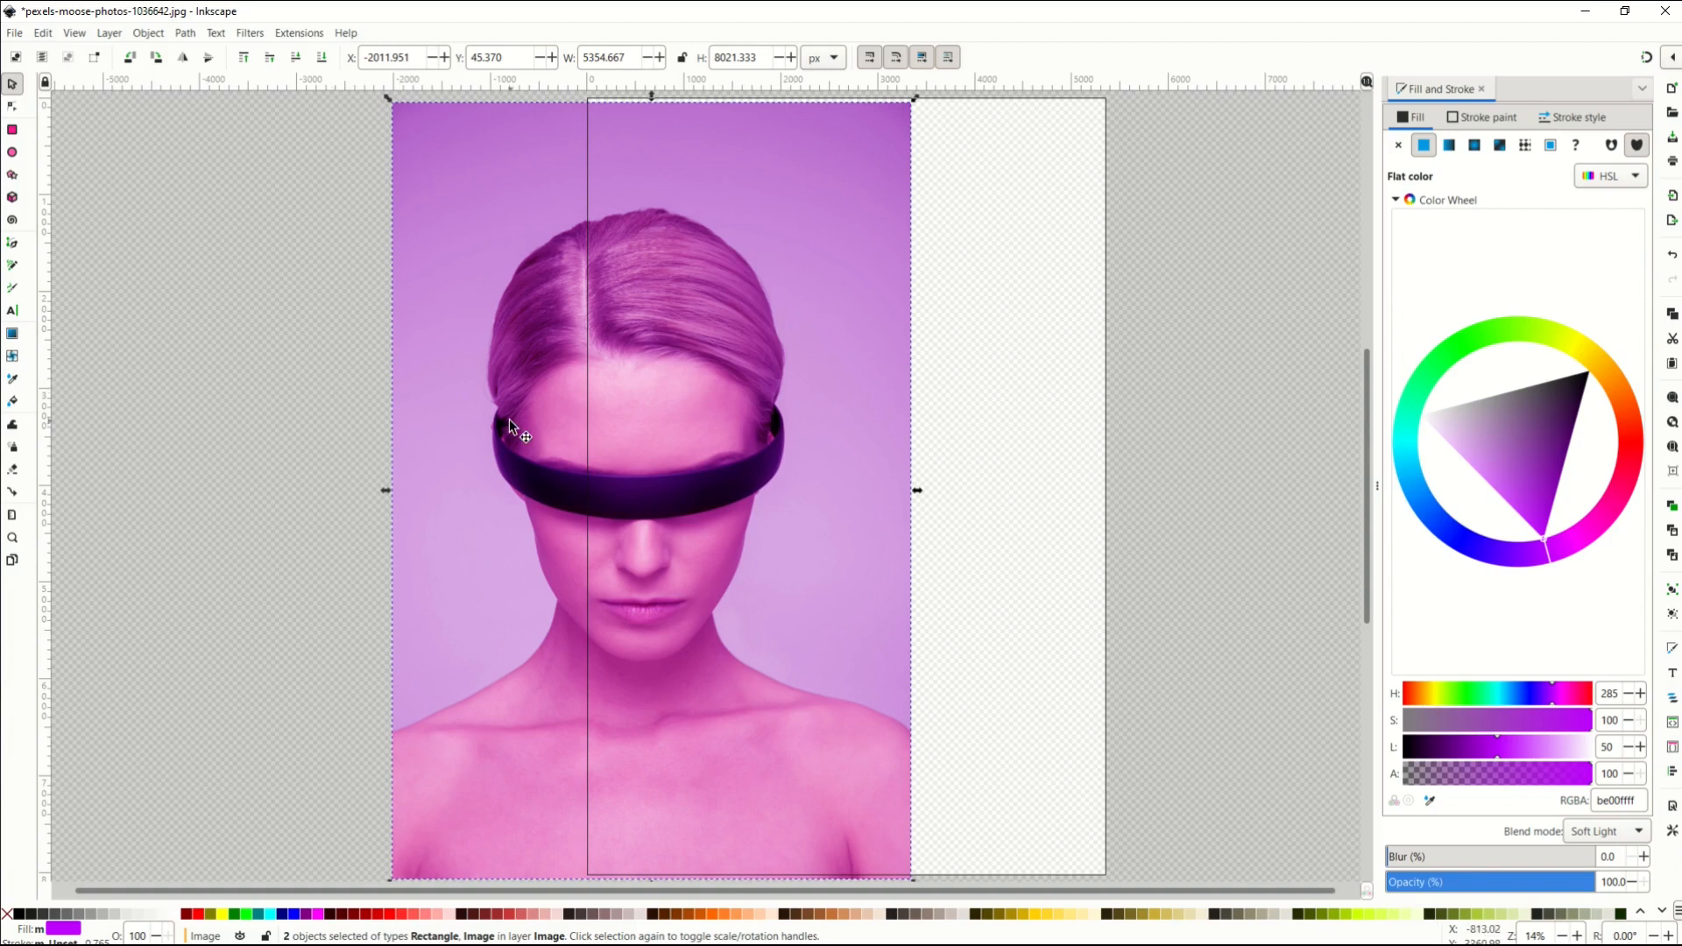
{"action": "left_click", "coordinate": [1479, 90]}
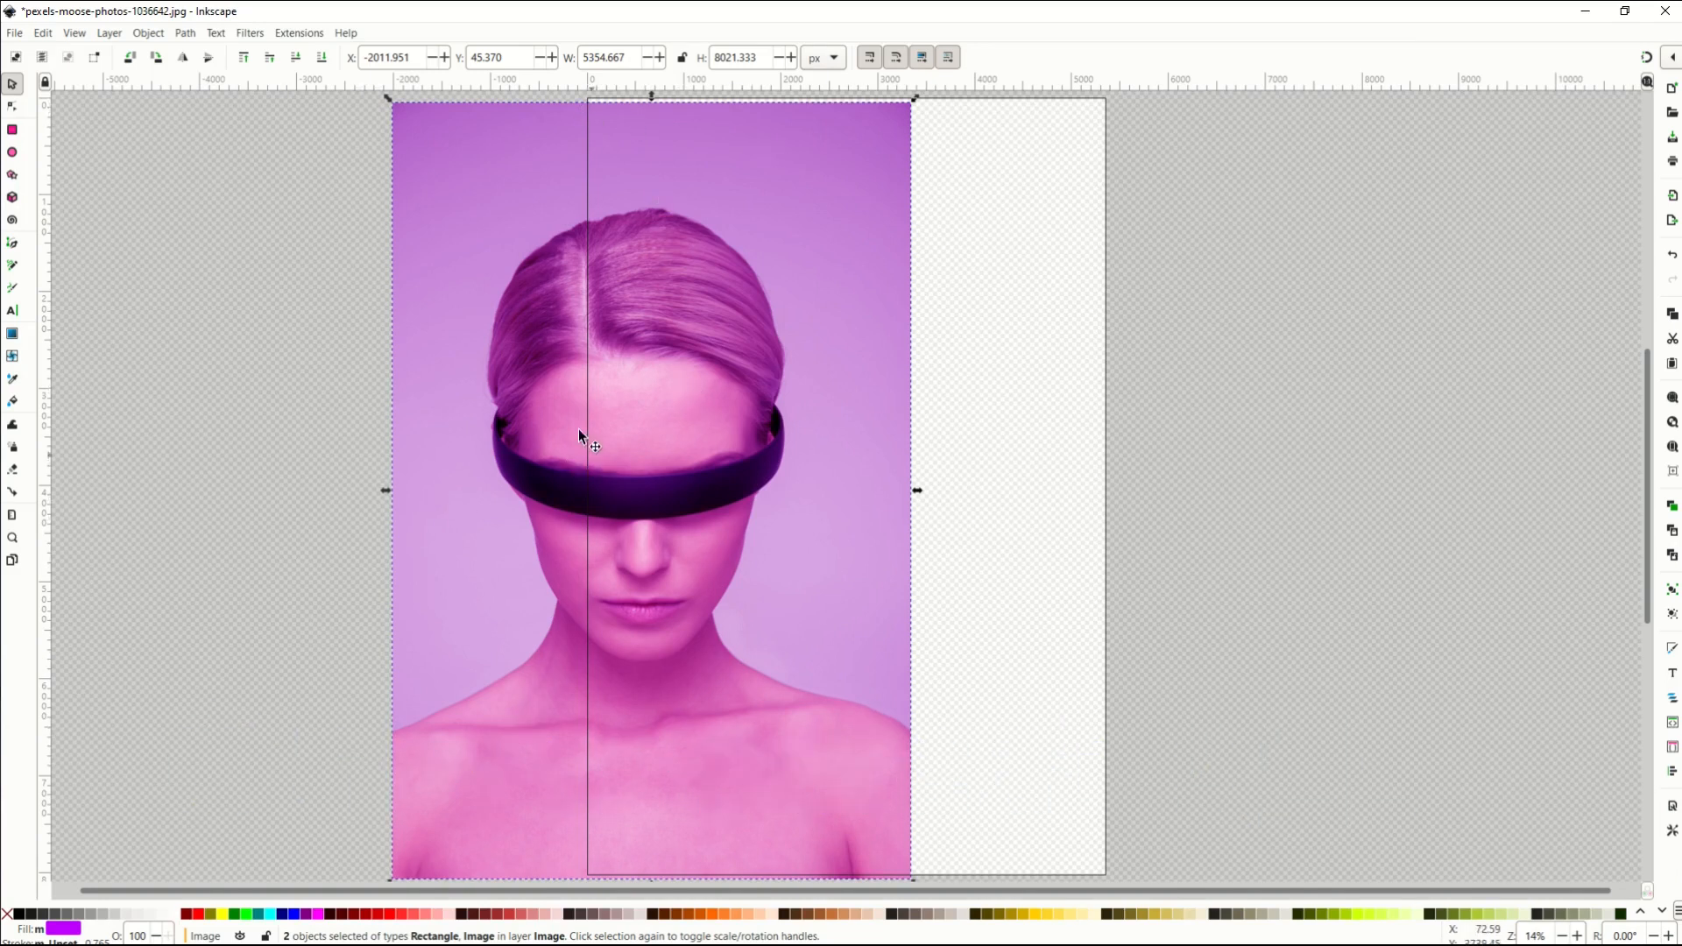
Set the PNG export of the selection to 300 DPI, giving 16733 × 25067 px.
{"action": "left_click", "coordinate": [1671, 221]}
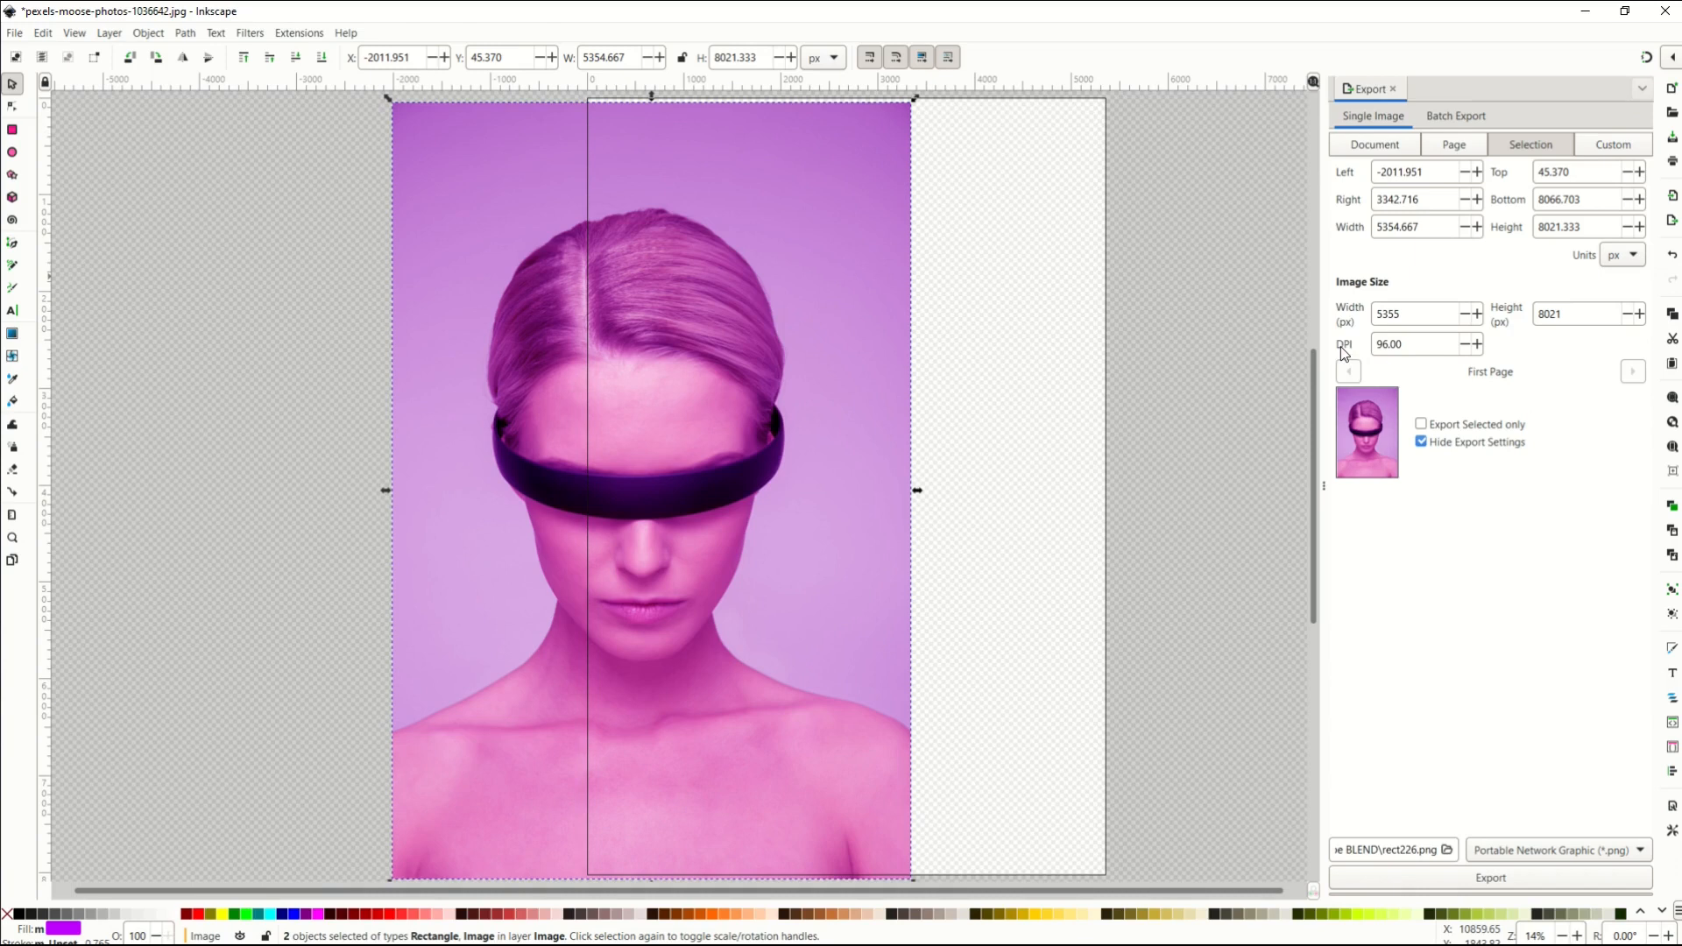
{"action": "left_click_drag", "start_coordinate": [1406, 345], "coordinate": [1335, 345]}
{"action": "type", "text": "300"}
{"action": "key", "text": "Return"}
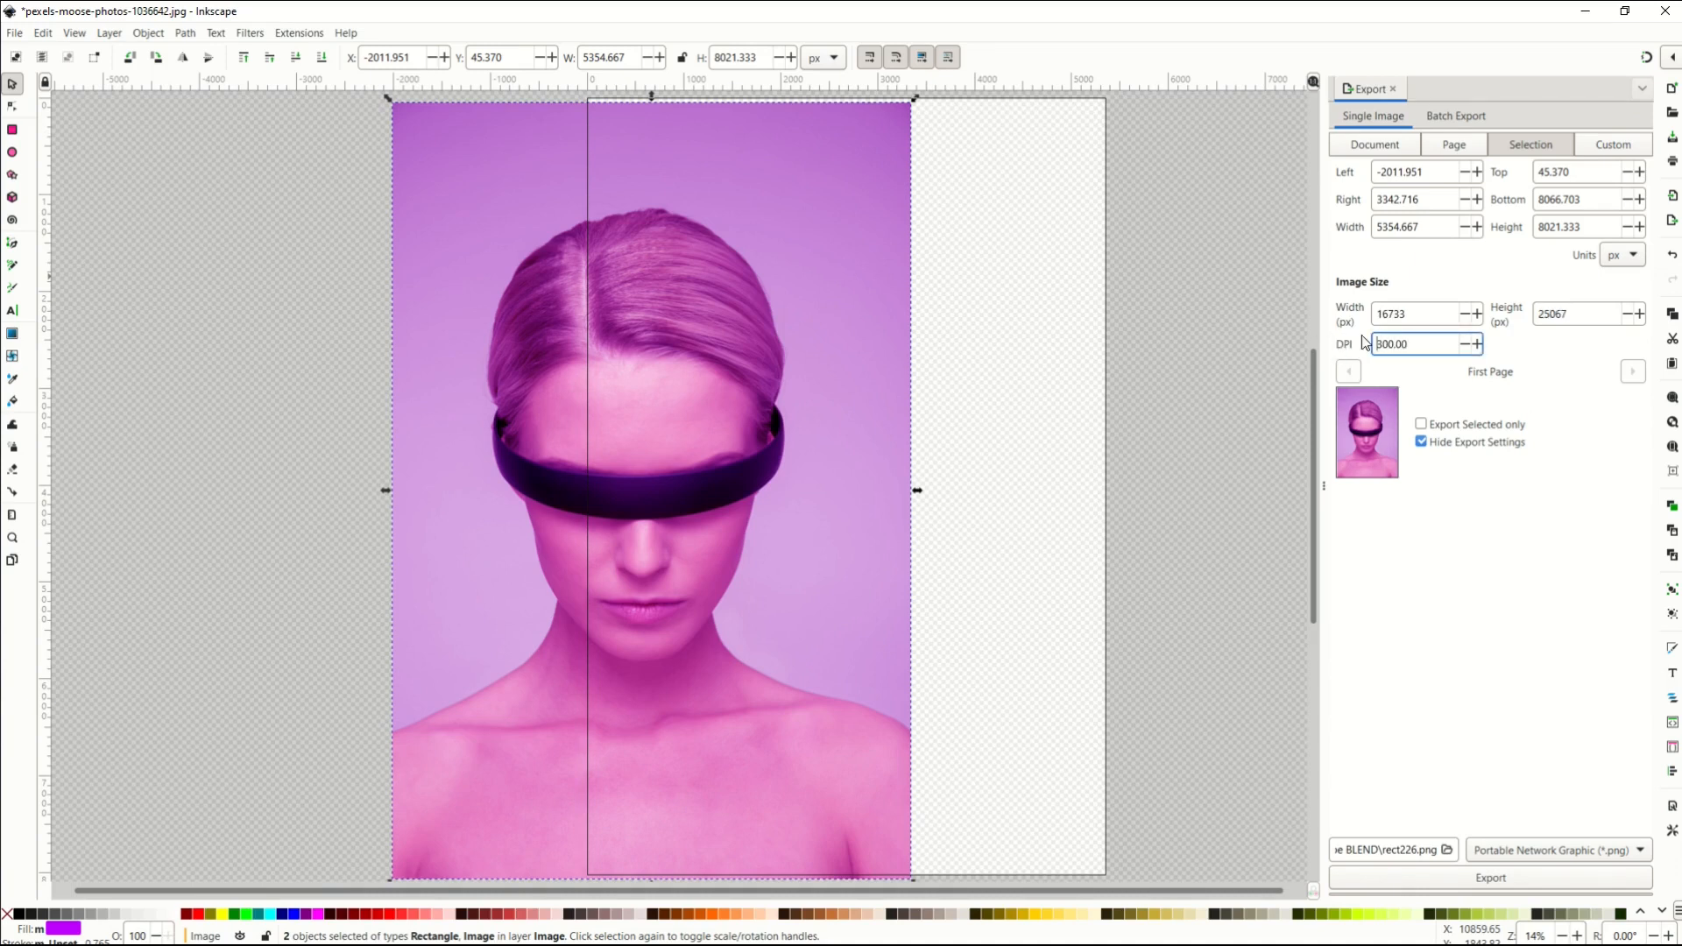